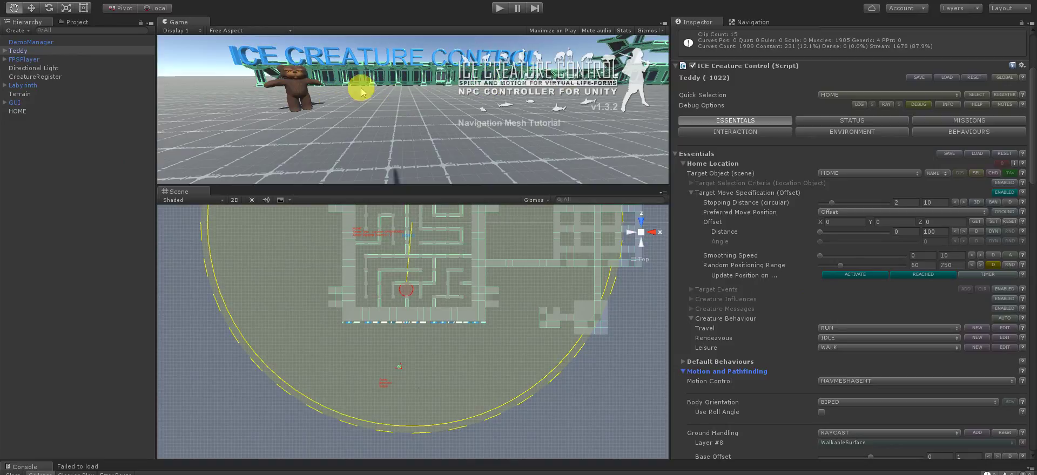
# Set the random positioning range of Teddy's home location to 60.
pyautogui.click(22, 51)
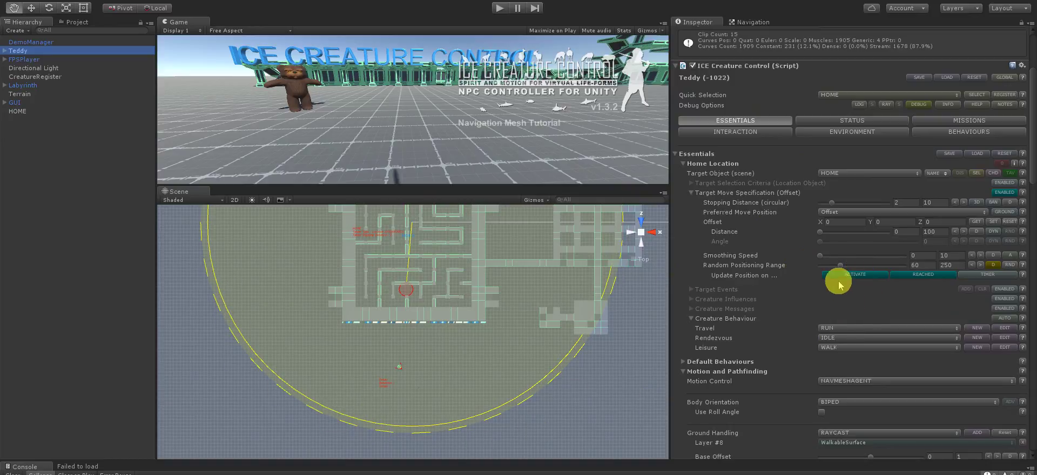
pyautogui.moveTo(840, 267); pyautogui.dragTo(842, 267)
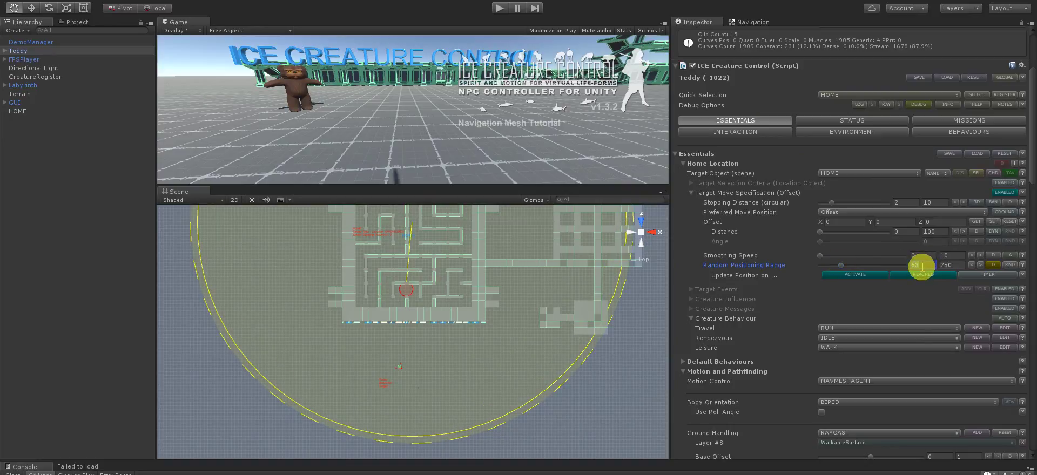
pyautogui.write('60')
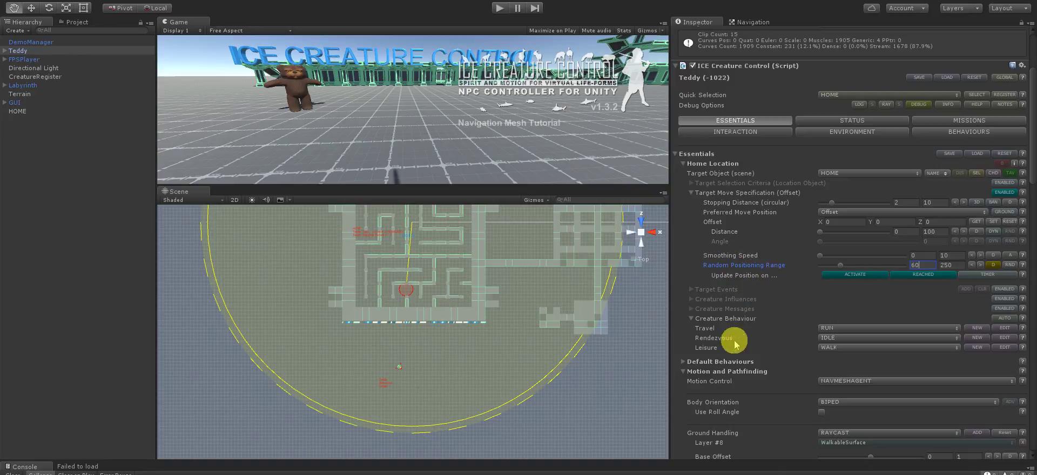
pyautogui.scroll(-2, 518, 302)
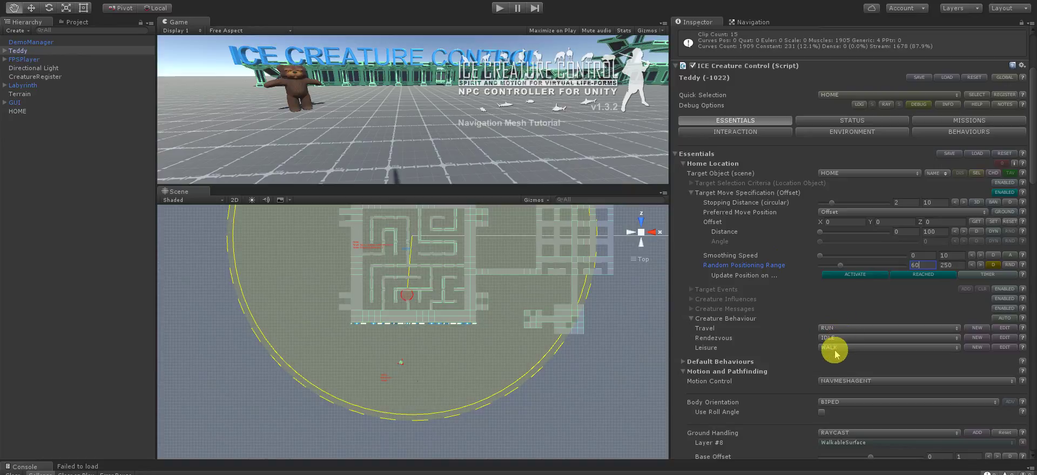
# Review Teddy's creature behaviour, motion and pathfinding, ground handling and gravity settings in the Essentials section.
pyautogui.scroll(-5, 764, 341)
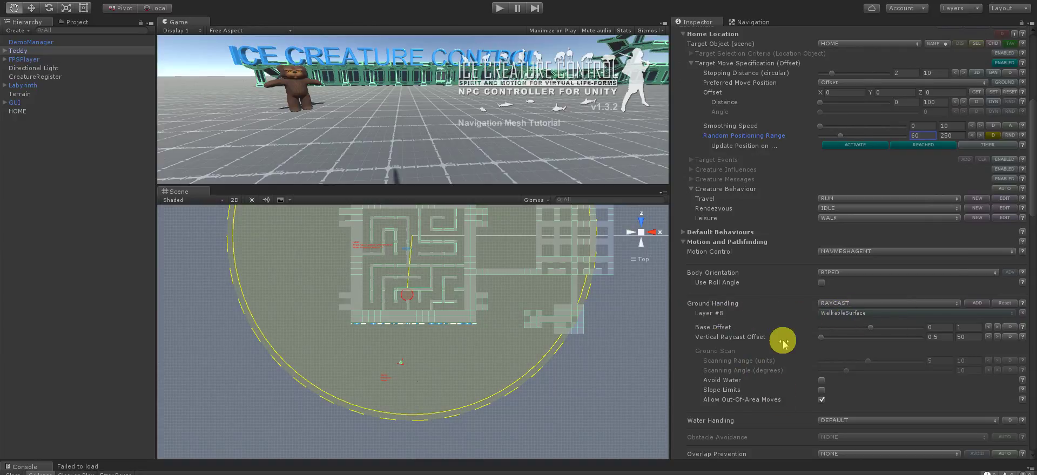
pyautogui.scroll(-3, 783, 342)
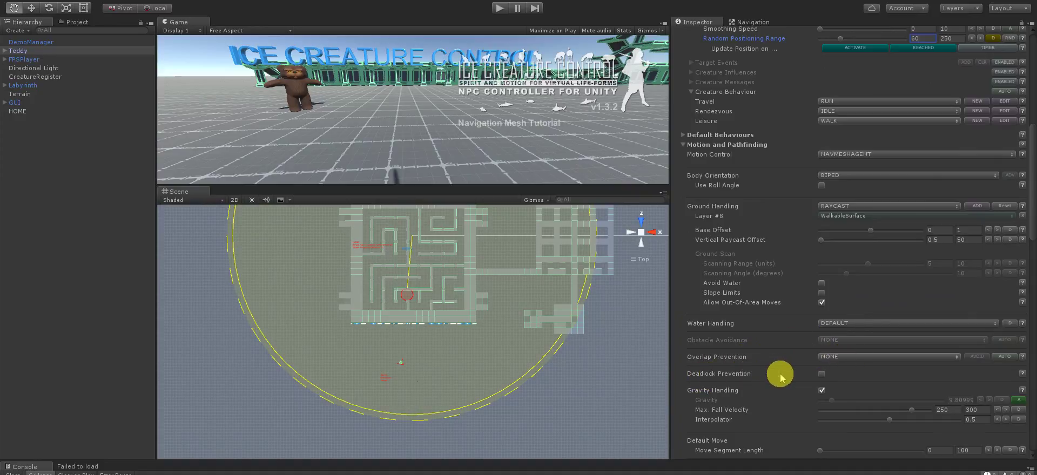
pyautogui.scroll(-1, 780, 376)
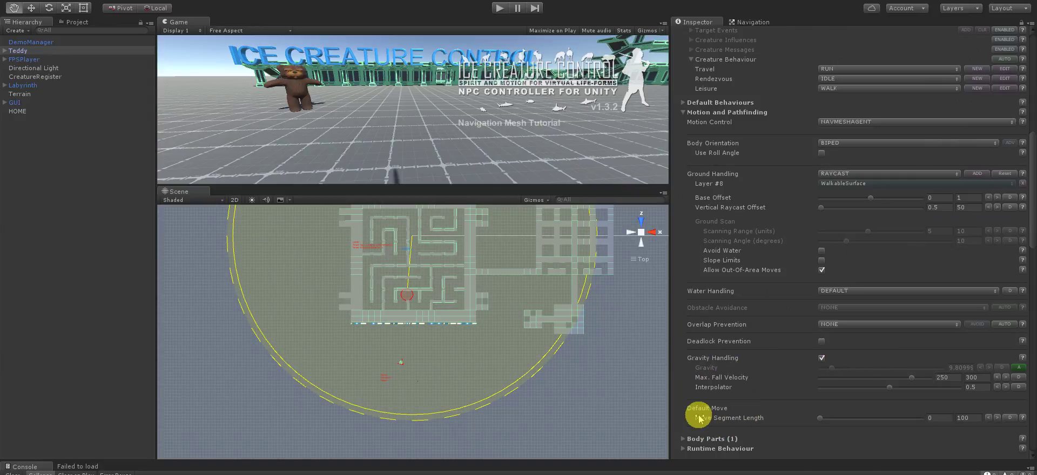
pyautogui.scroll(2, 780, 252)
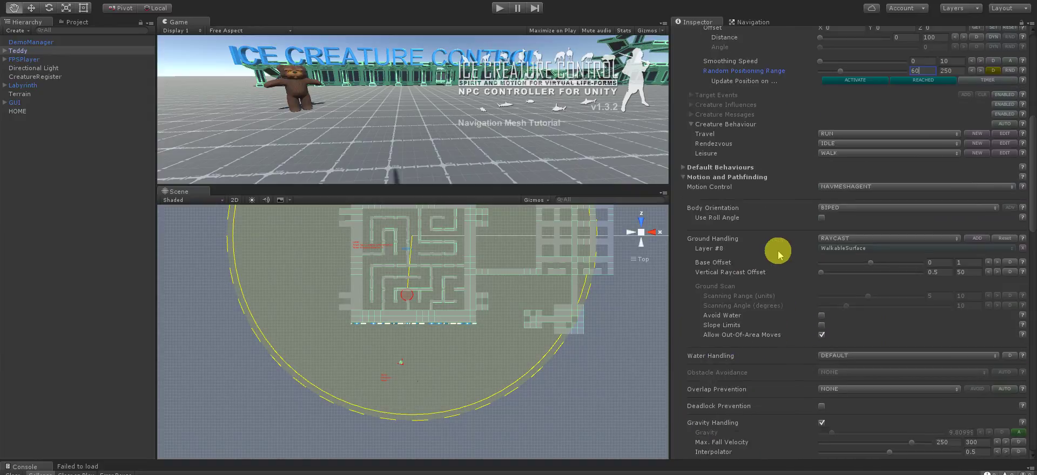
pyautogui.scroll(4, 779, 256)
pyautogui.scroll(1, 779, 255)
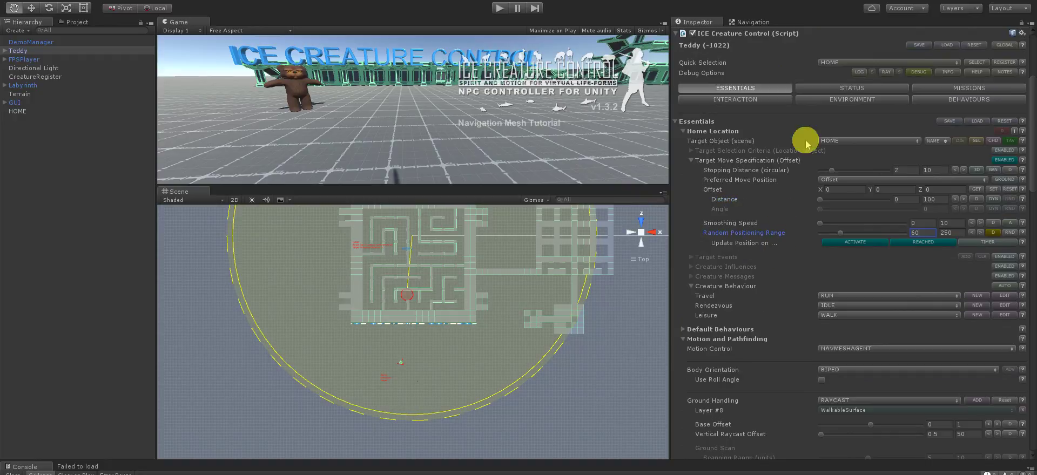
# Examine Teddy's Status settings including the Corpse options, and its Missions, Interaction, Environment and Behaviours settings.
pyautogui.click(861, 91)
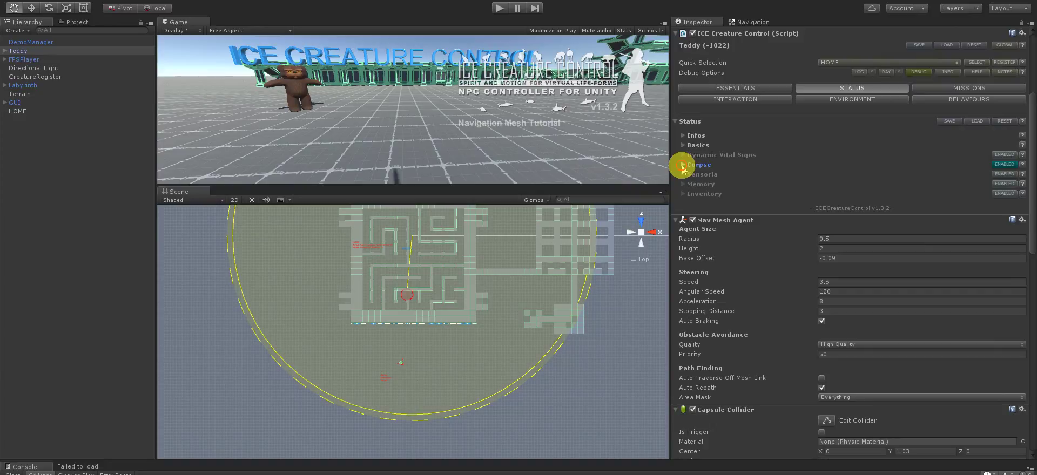
pyautogui.click(683, 166)
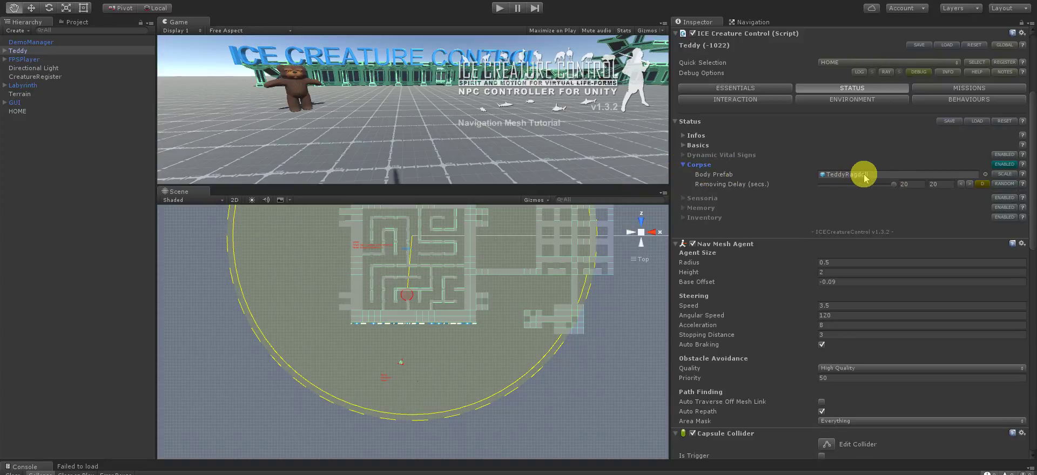
pyautogui.click(685, 167)
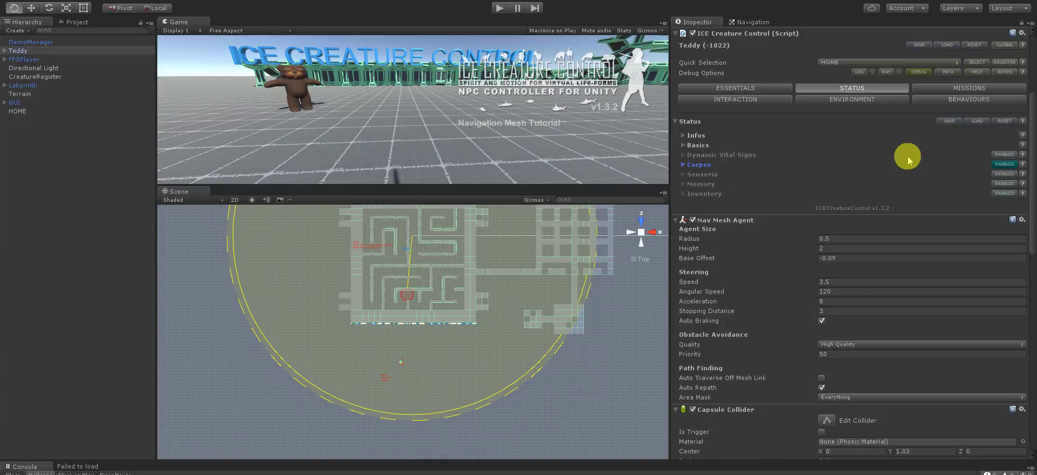
pyautogui.click(1005, 89)
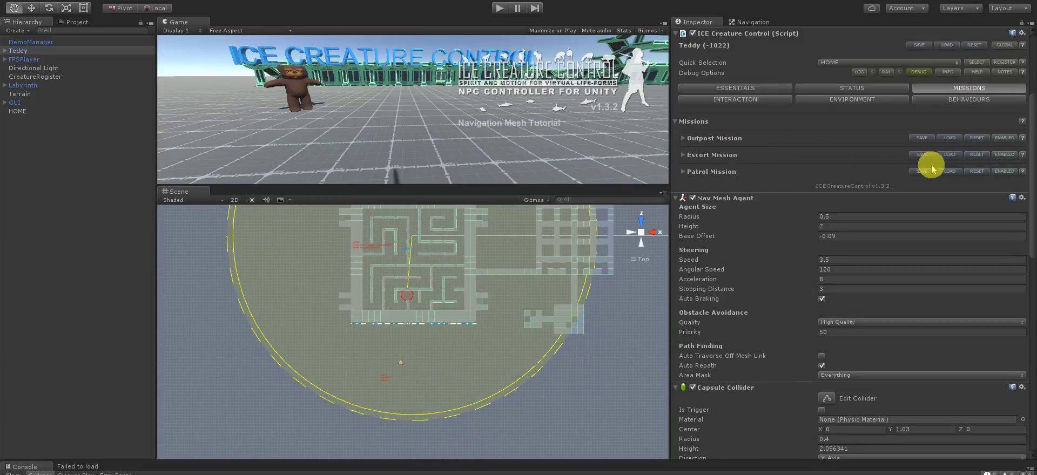
pyautogui.click(742, 101)
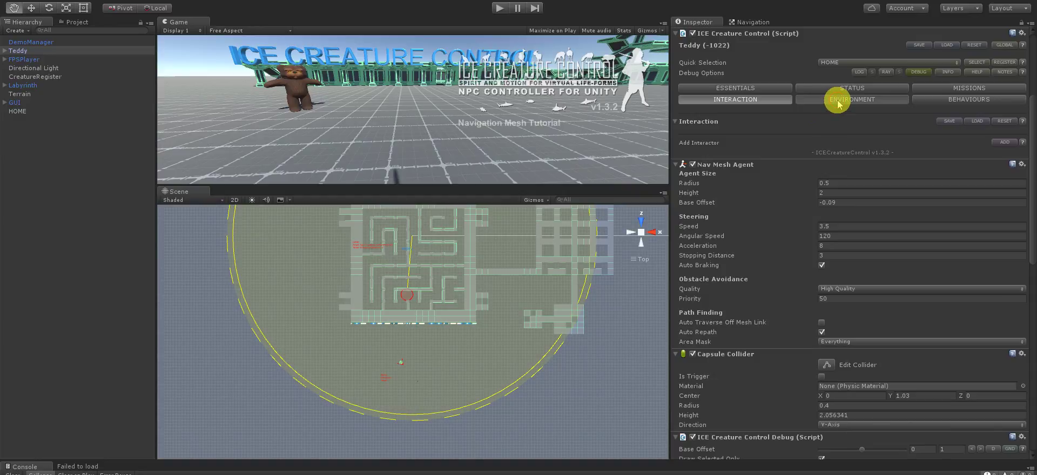
pyautogui.click(839, 102)
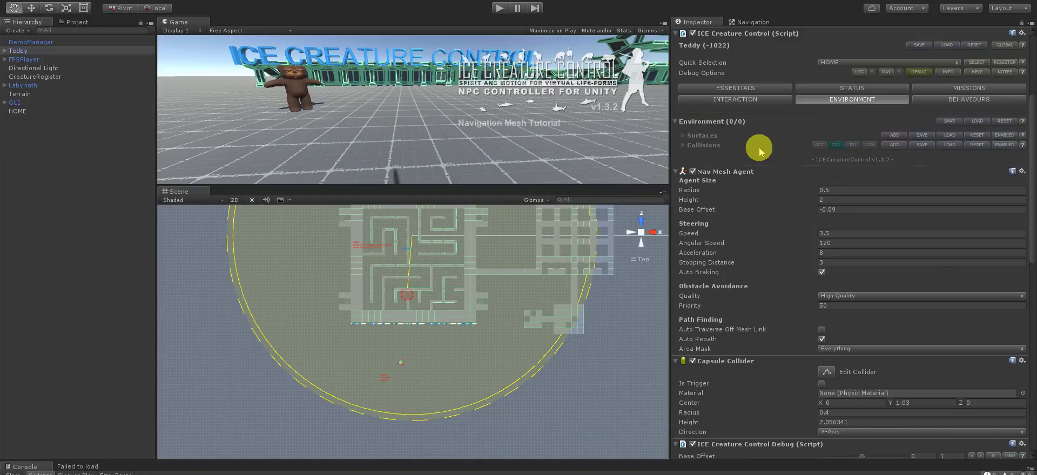
pyautogui.click(962, 102)
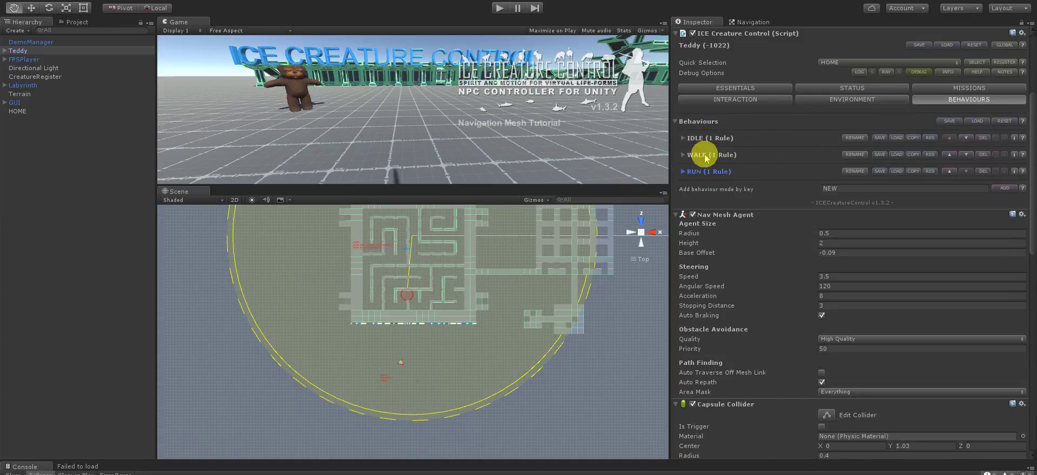
# Return to Teddy's Essentials settings, run the scene to test the creature's navigation, and stop the run.
pyautogui.click(751, 88)
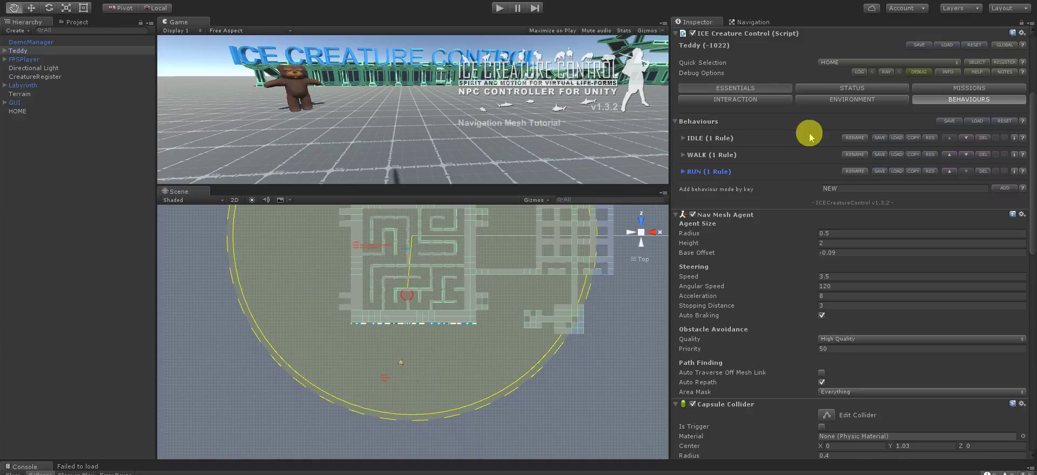
pyautogui.click(498, 9)
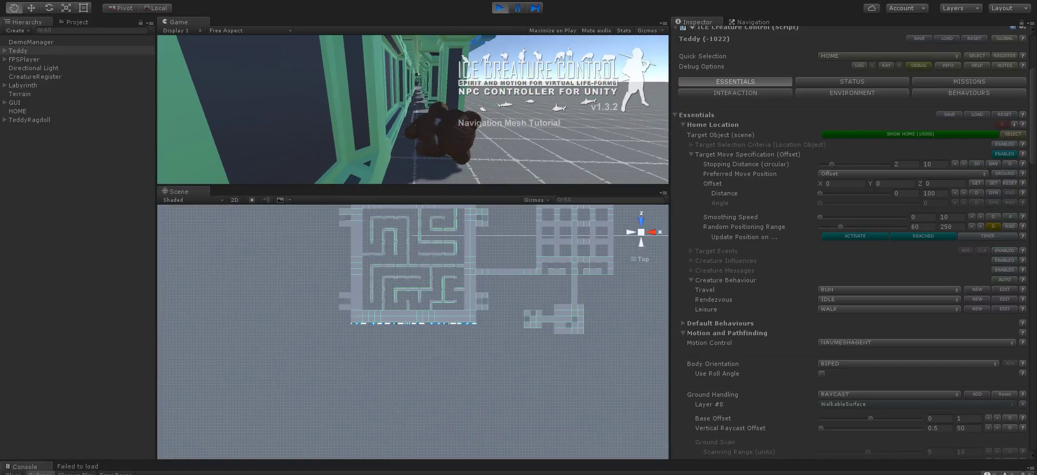
pyautogui.click(498, 9)
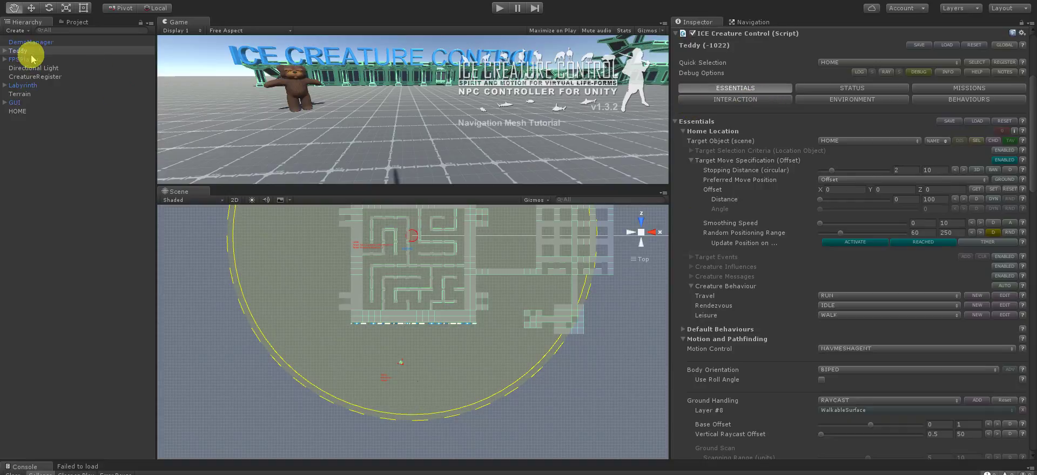
# Add an interactor to Teddy's Interaction settings and assign FPSPlayer as the target object of its first act.
pyautogui.click(756, 101)
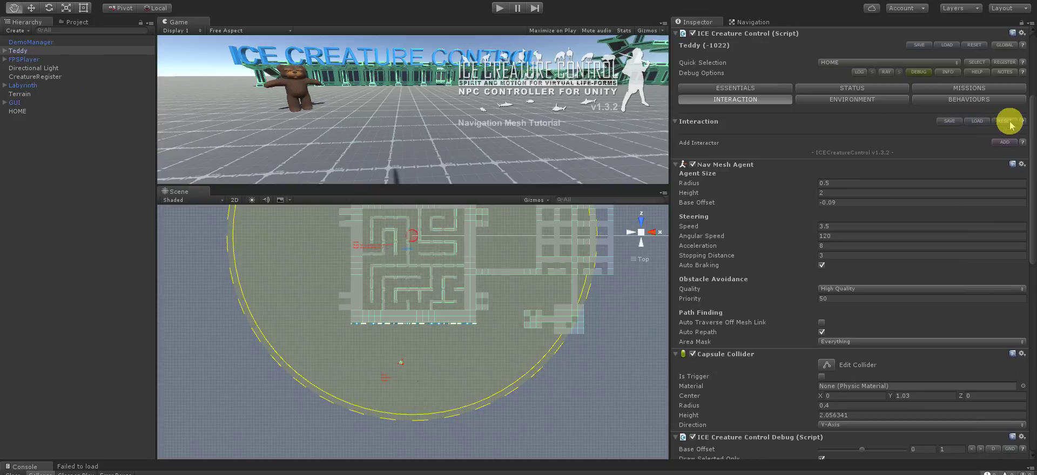
pyautogui.click(1005, 142)
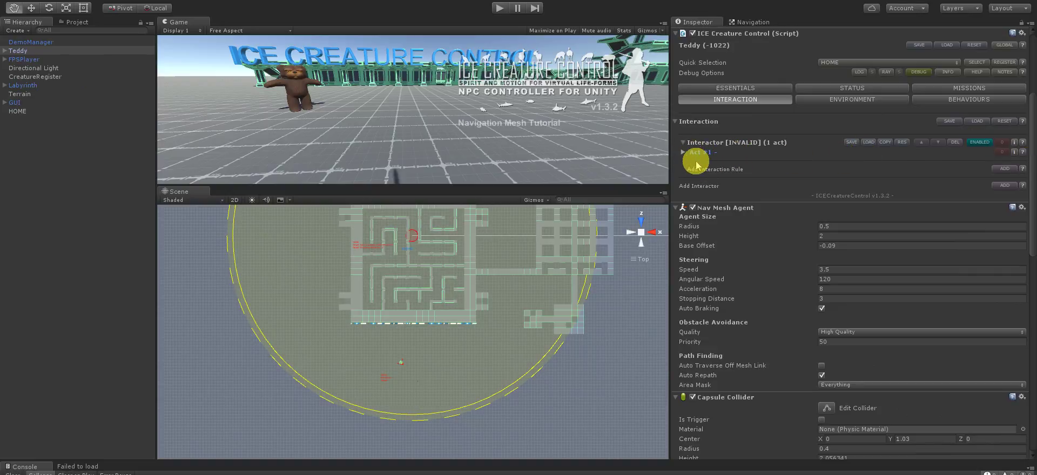
pyautogui.click(696, 153)
pyautogui.click(903, 163)
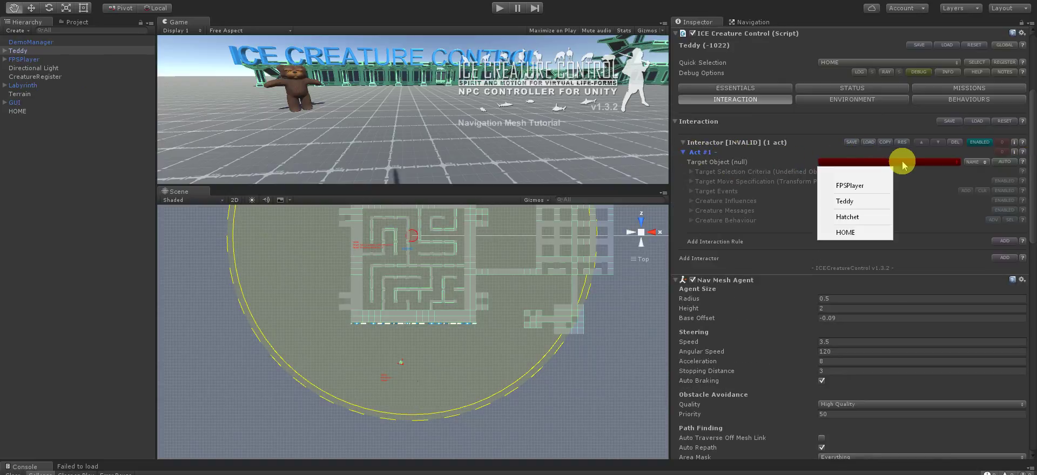
pyautogui.click(859, 186)
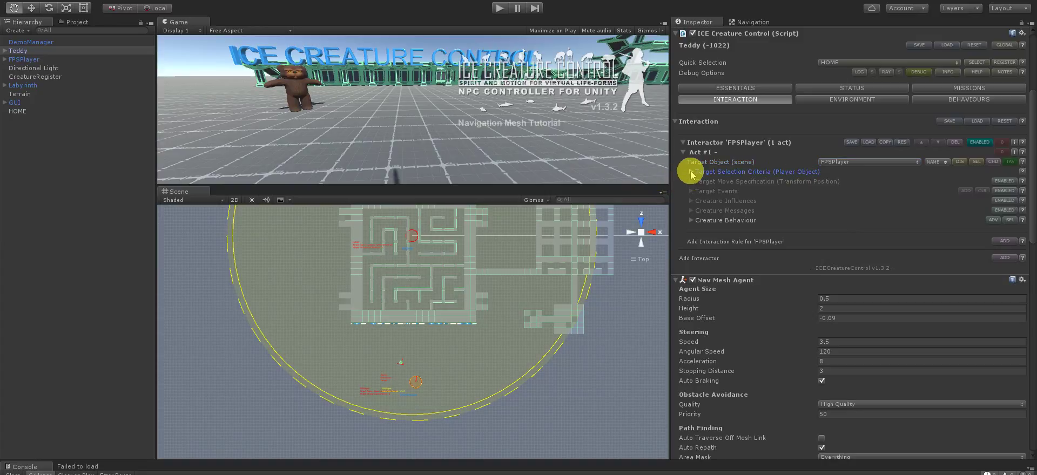
# Set the FPSPlayer target's selection priority to 80 and disable its selection range and selection angle criteria.
pyautogui.click(691, 172)
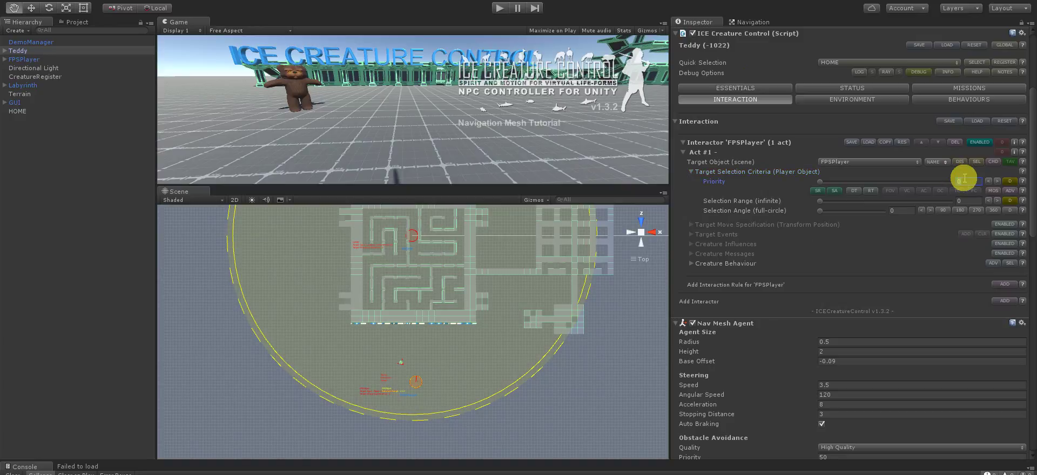
pyautogui.write('0')
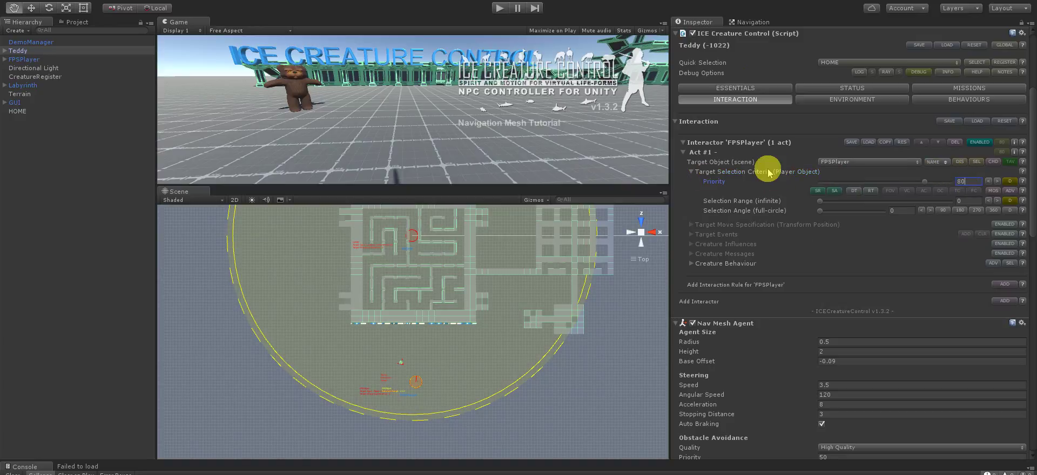
pyautogui.click(819, 191)
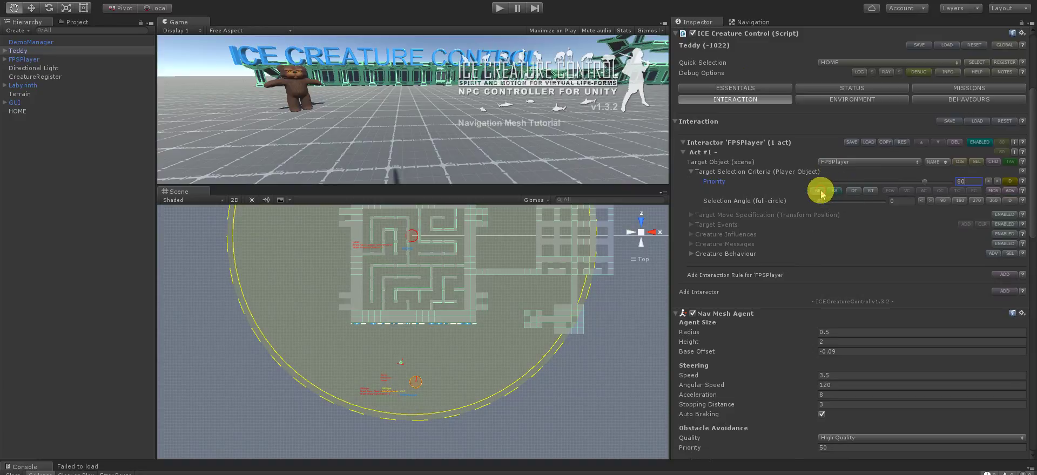
pyautogui.click(818, 191)
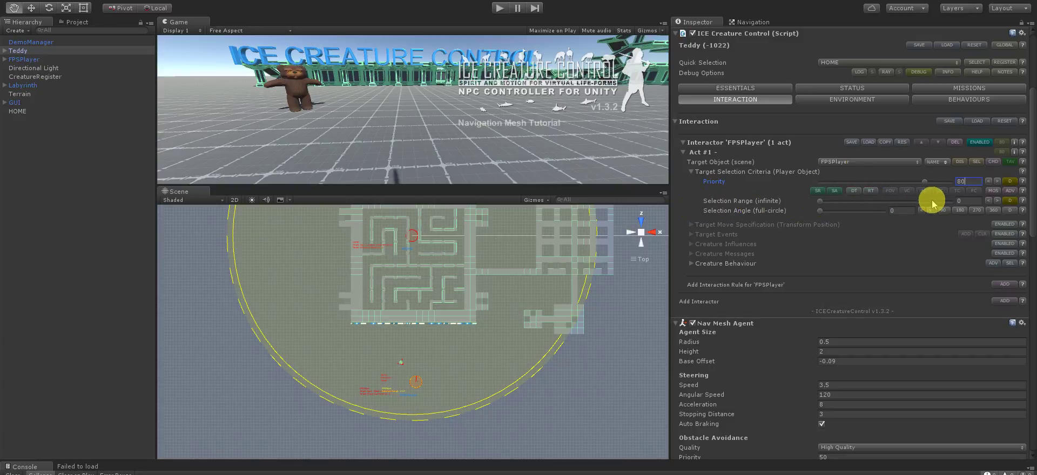
pyautogui.click(836, 196)
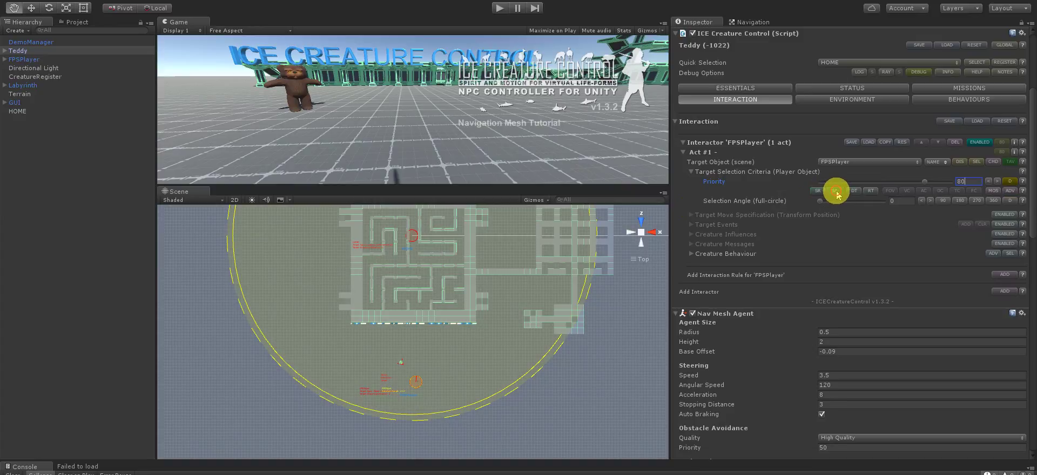
pyautogui.click(837, 192)
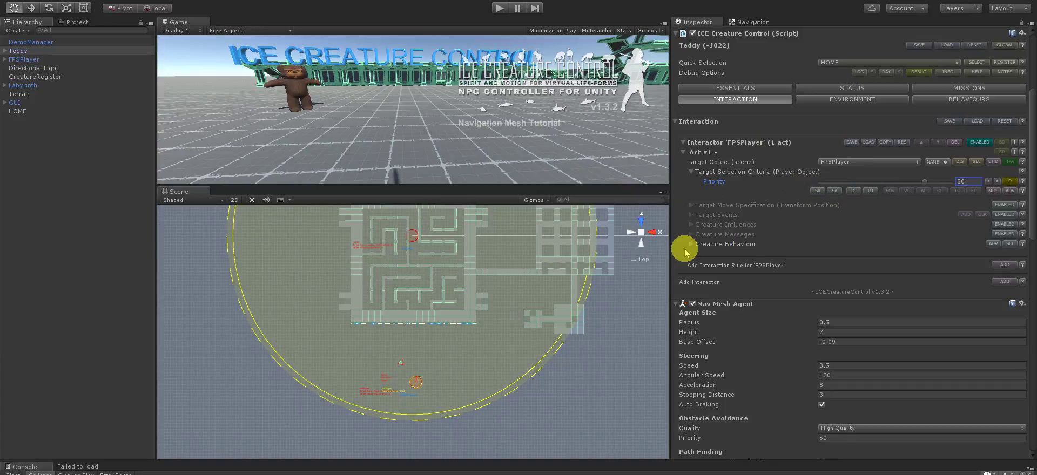
# Assign RUN as the standard creature behaviour for the FPSPlayer interaction.
pyautogui.click(692, 245)
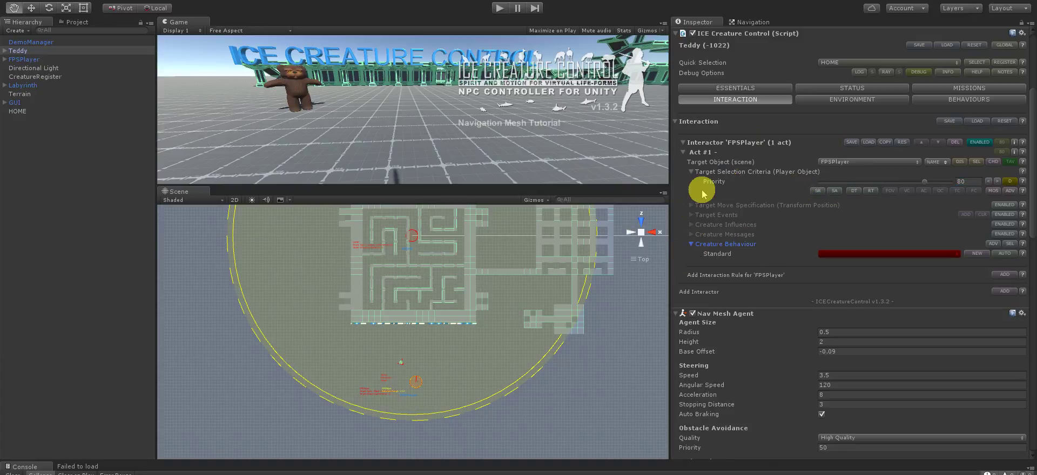
pyautogui.click(936, 257)
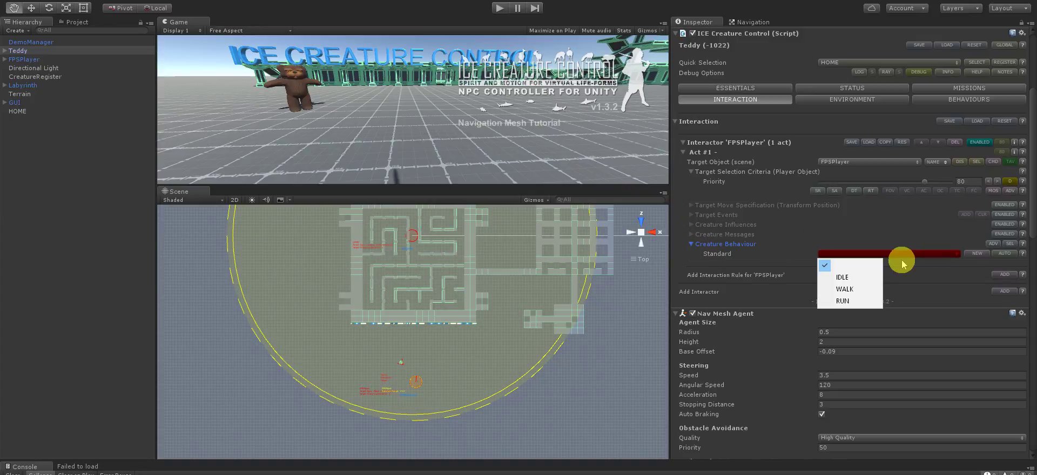
pyautogui.click(846, 304)
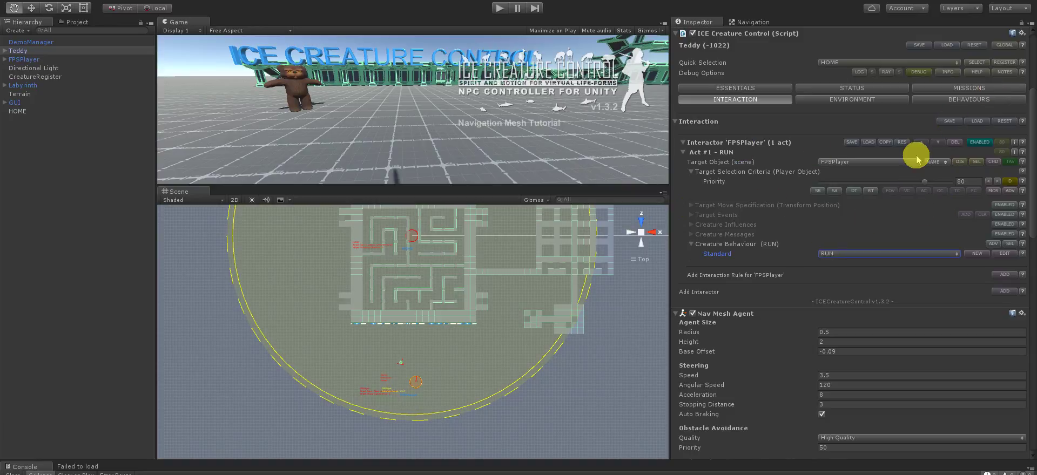
# Run the scene to test how Teddy reacts to the FPSPlayer target.
pyautogui.scroll(5, 943, 140)
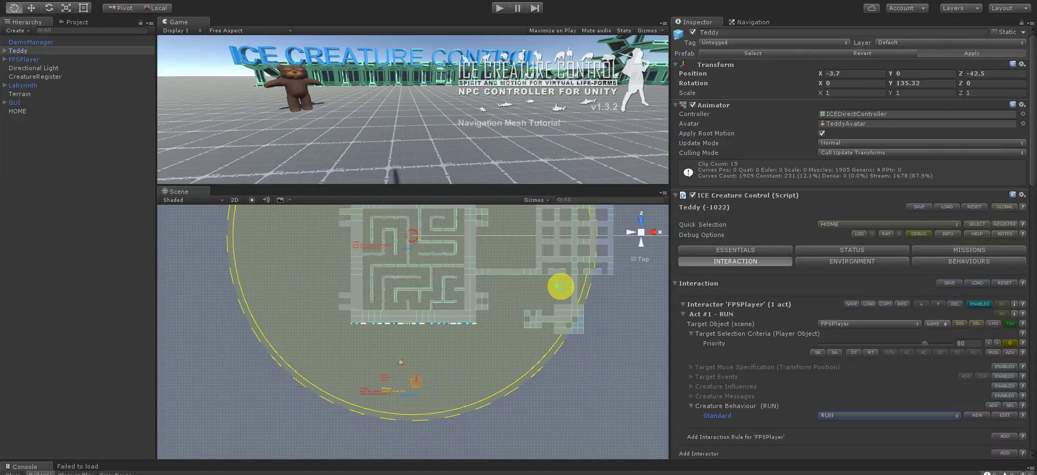
pyautogui.click(498, 9)
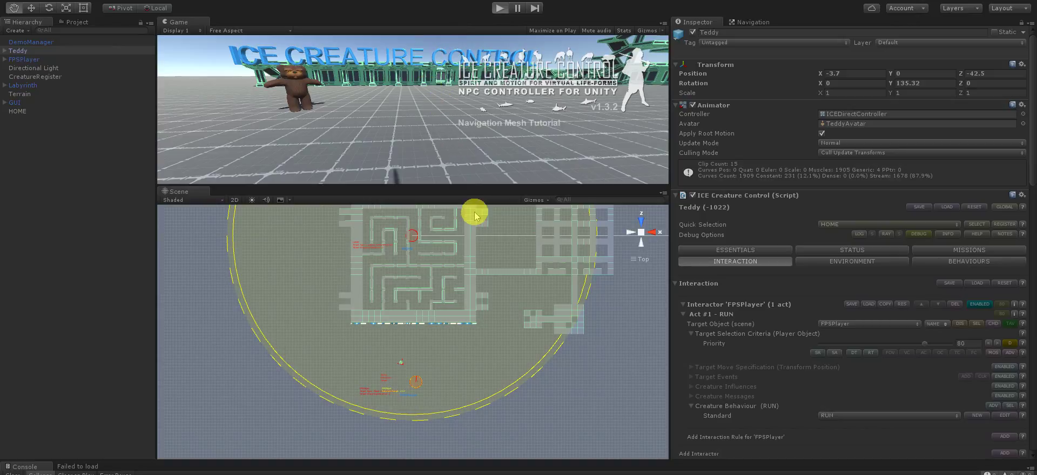
pyautogui.hotkey('ctrl', 'p')
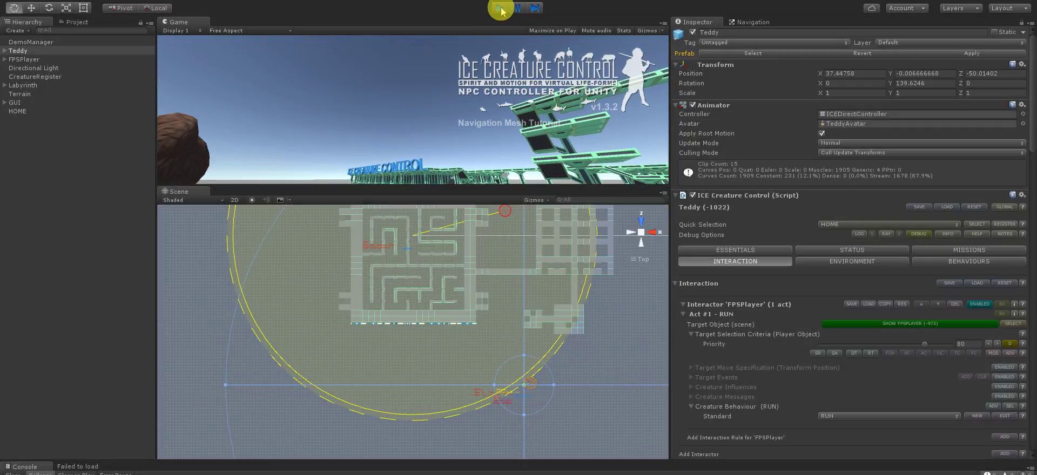
# End the test run, enable advanced creature behaviours for the FPSPlayer act, and assign IDLE as the rendezvous behaviour.
pyautogui.hotkey('ctrl', 'p')
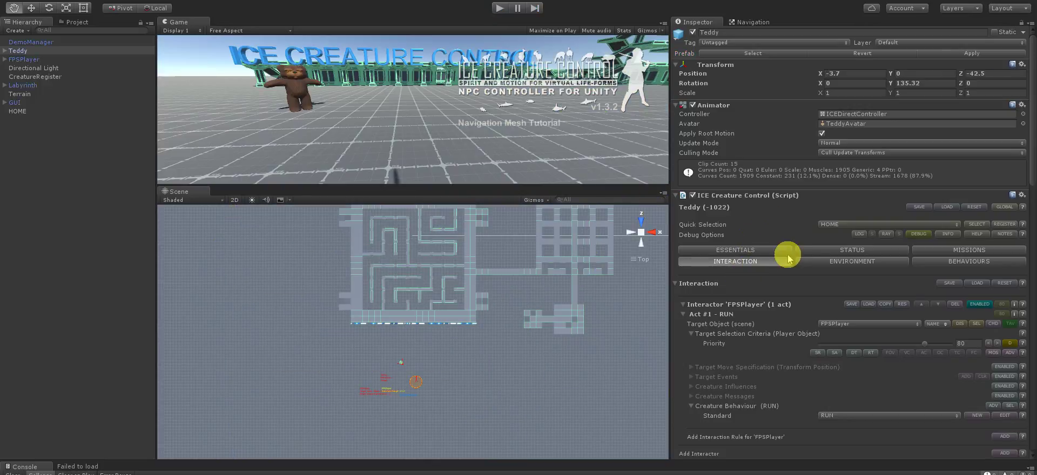
pyautogui.scroll(-4, 790, 268)
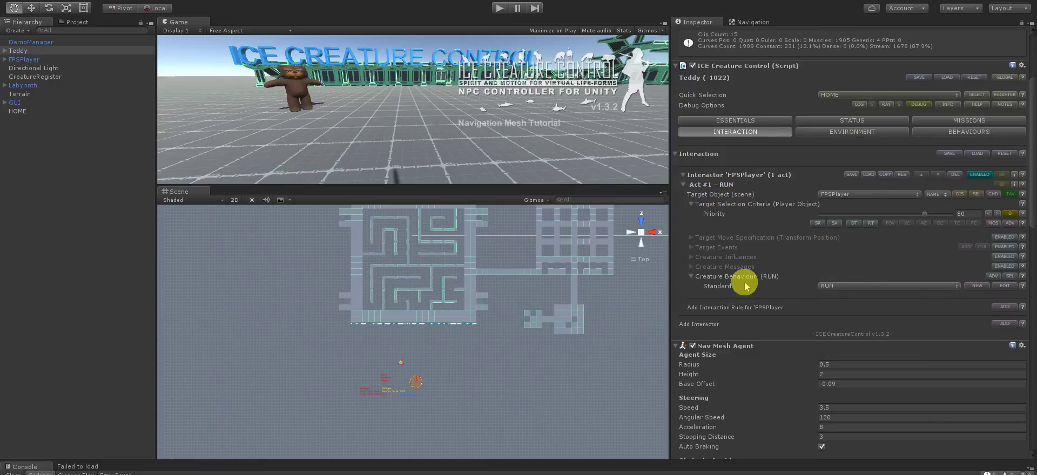
pyautogui.click(990, 284)
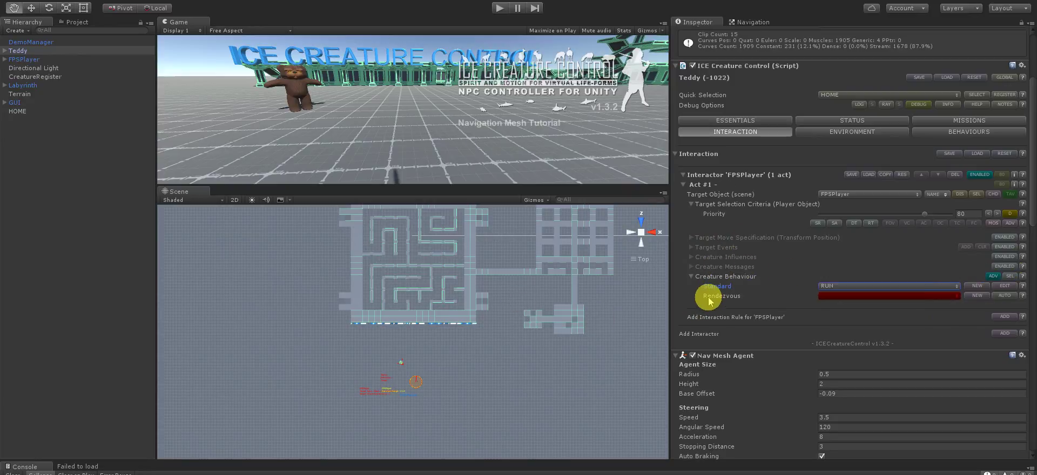
pyautogui.click(855, 297)
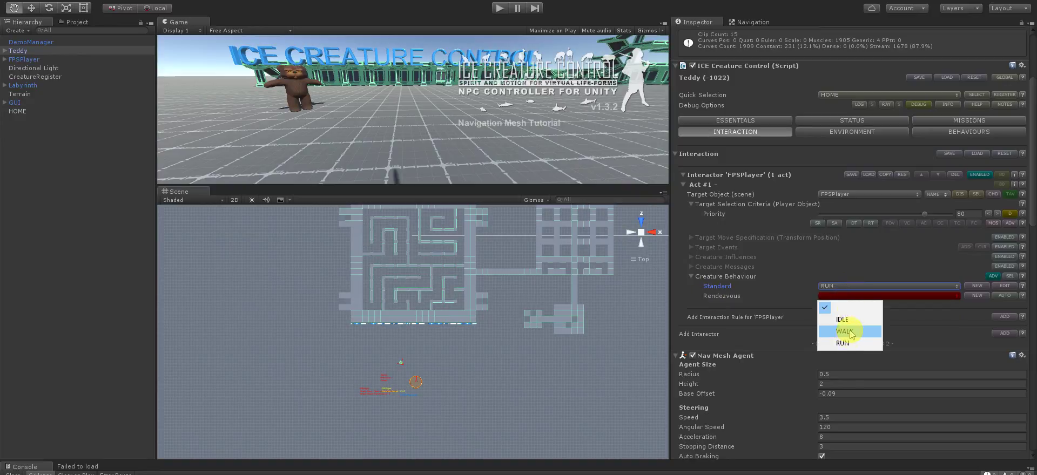
pyautogui.click(849, 320)
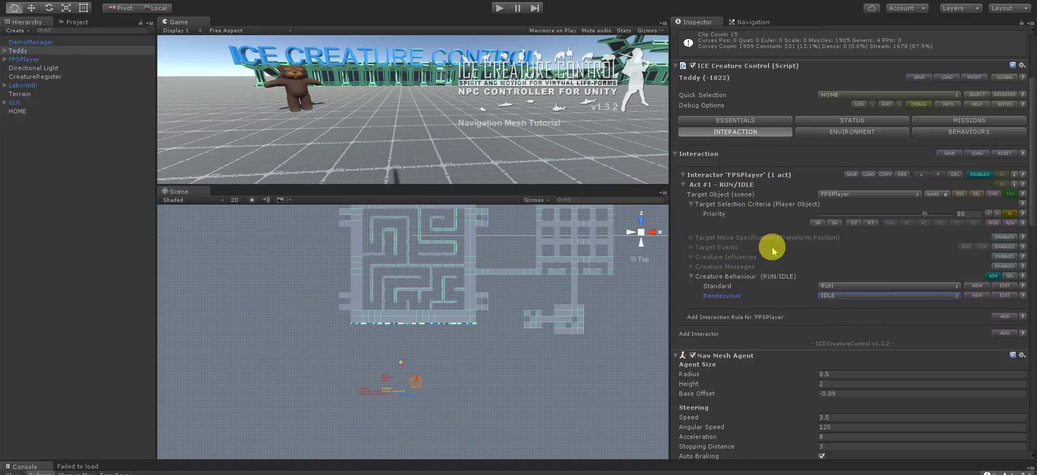
# Enable the FPSPlayer act's target move specification with a stopping distance of 3 and Last Known Position as the preferred move position.
pyautogui.click(692, 238)
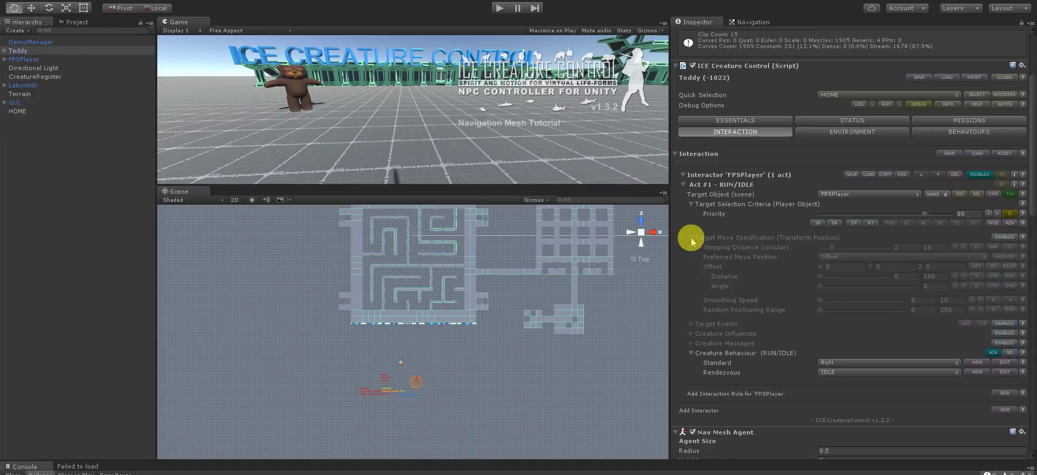
pyautogui.click(1006, 238)
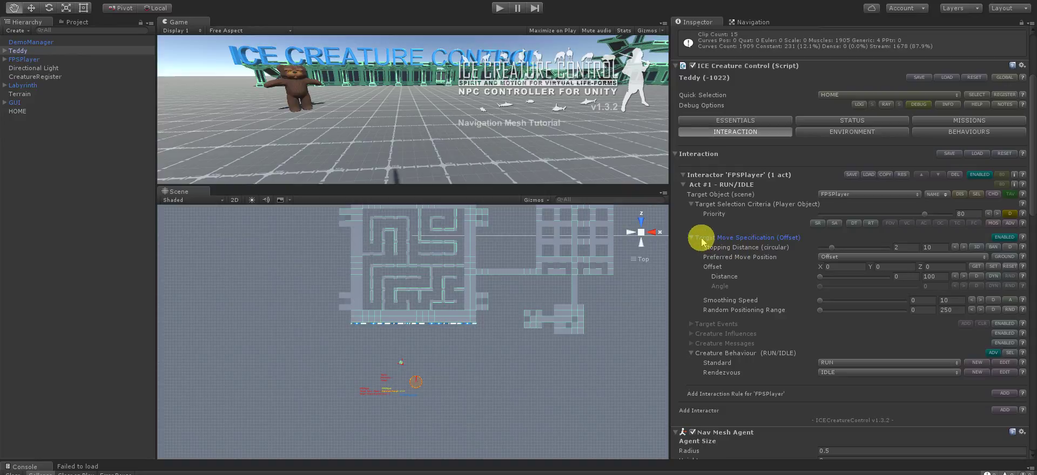
pyautogui.click(1005, 238)
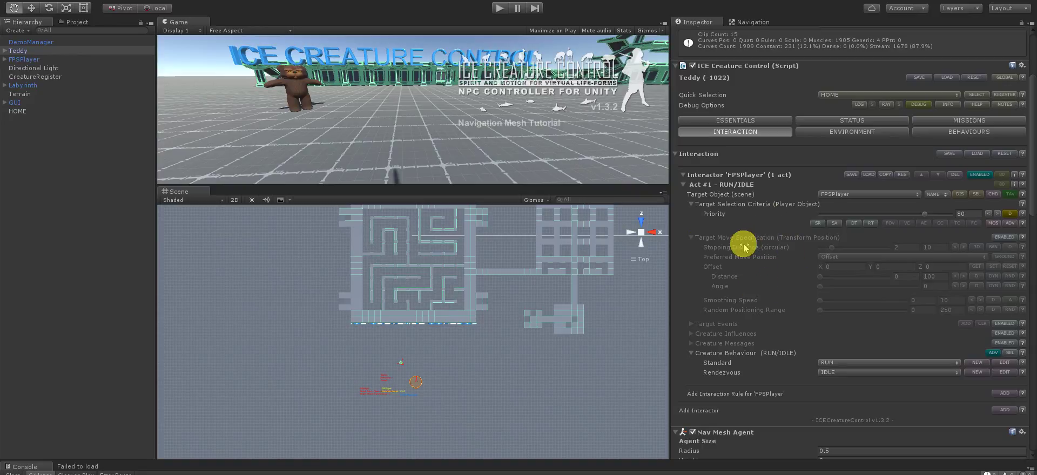
pyautogui.click(1011, 238)
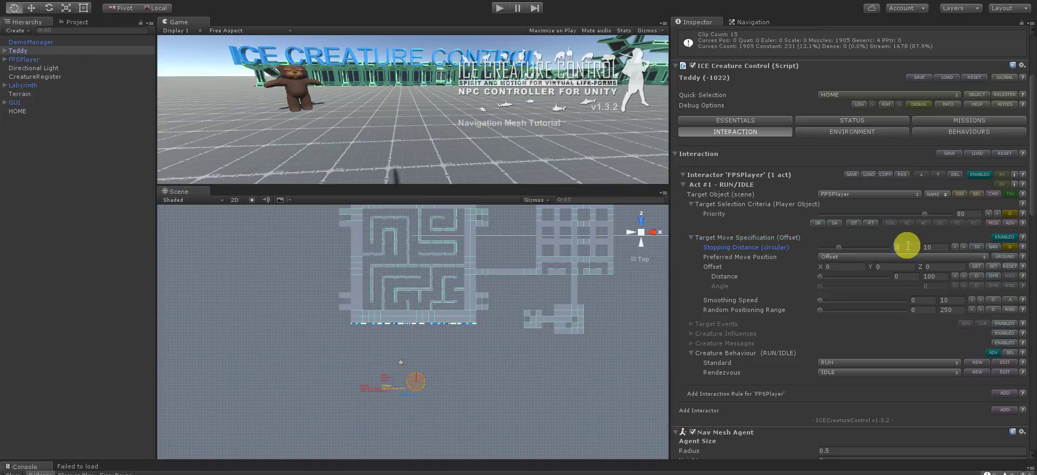
pyautogui.write('3')
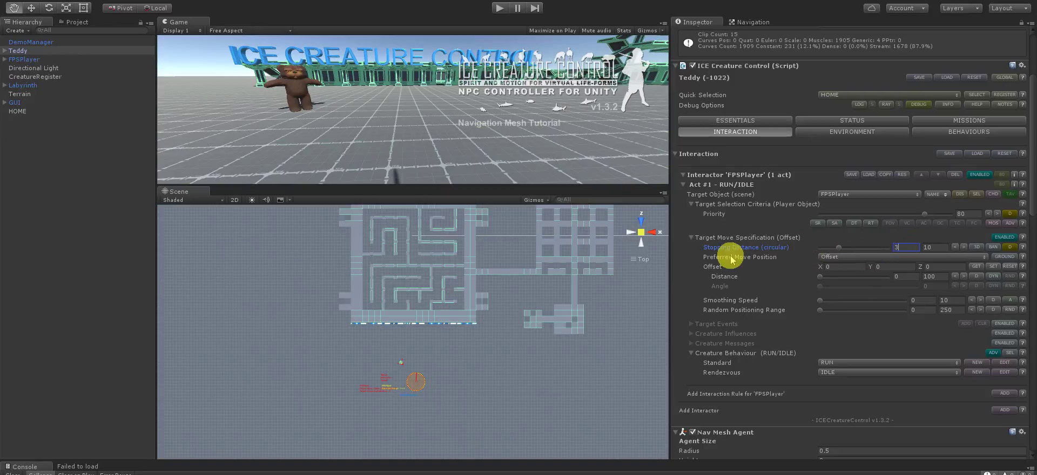
pyautogui.click(867, 258)
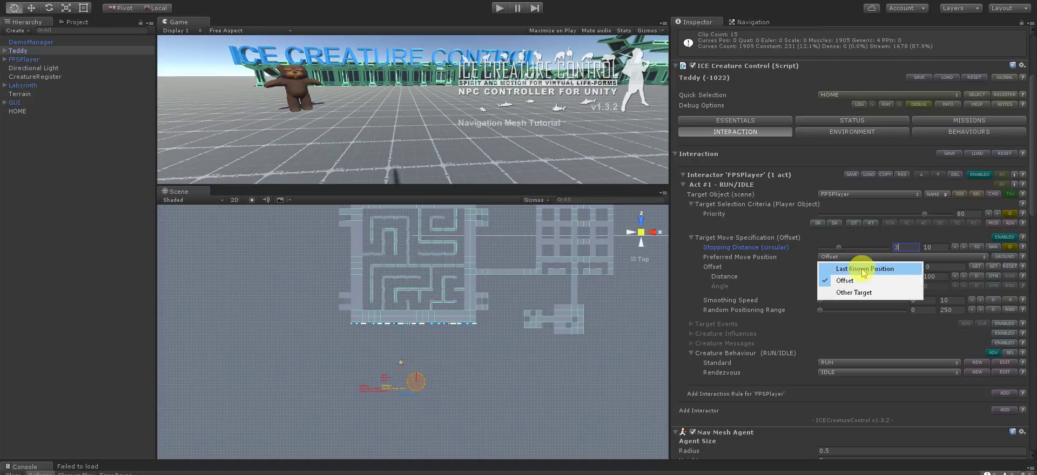
pyautogui.click(864, 269)
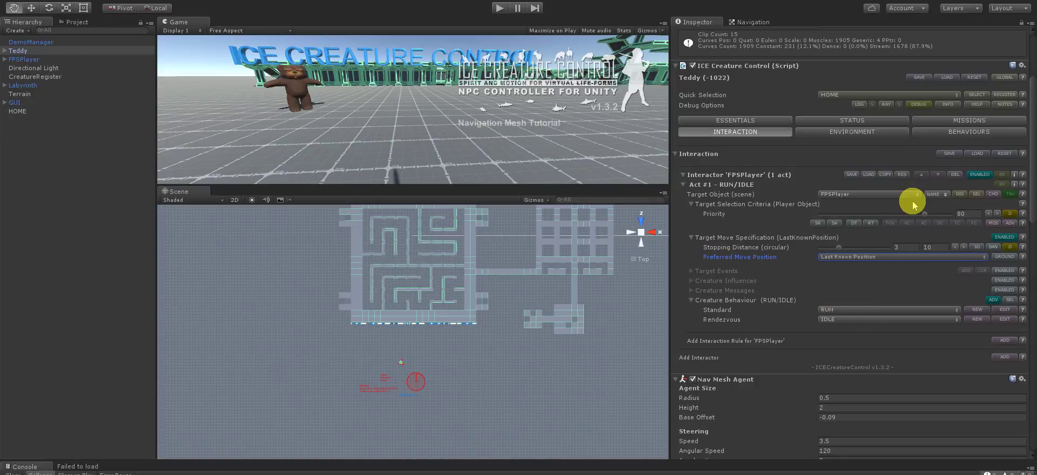
# Apply the changes to the Teddy prefab and test in play mode how Teddy approaches the player.
pyautogui.scroll(5, 968, 124)
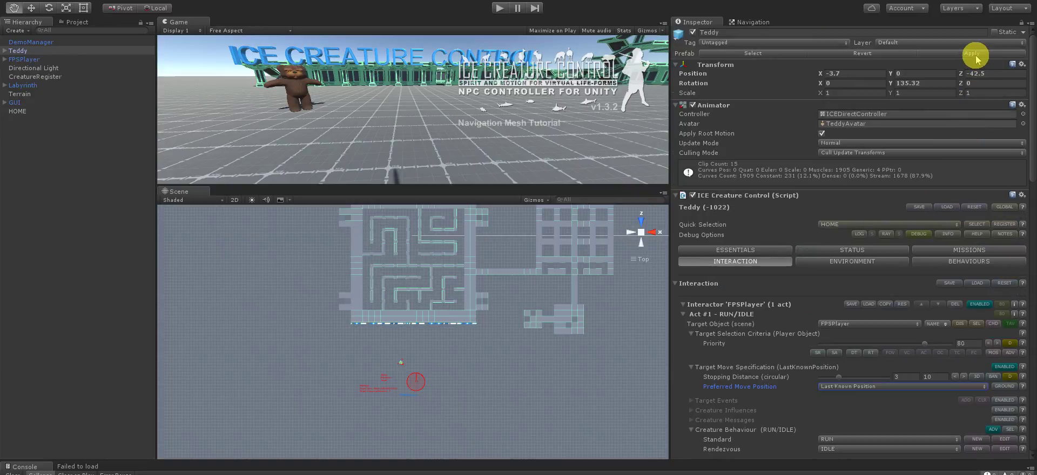
pyautogui.click(976, 54)
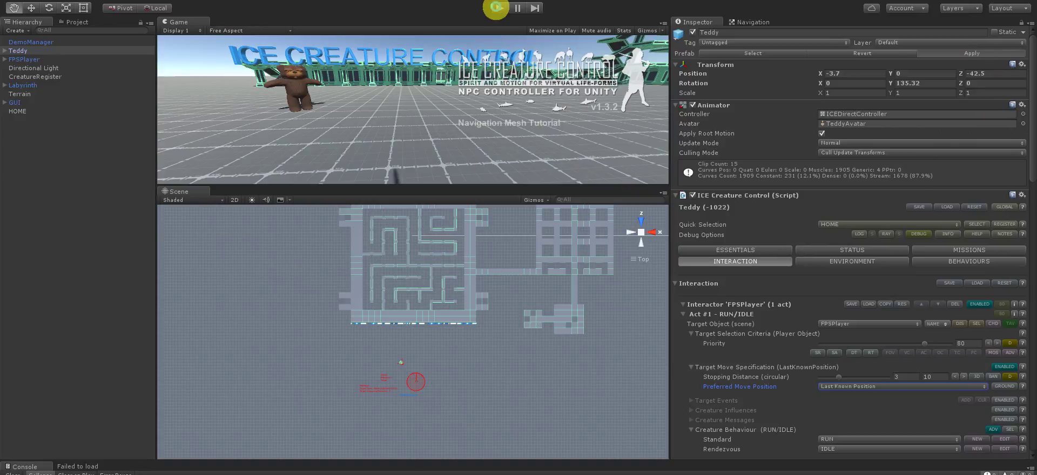
pyautogui.click(498, 8)
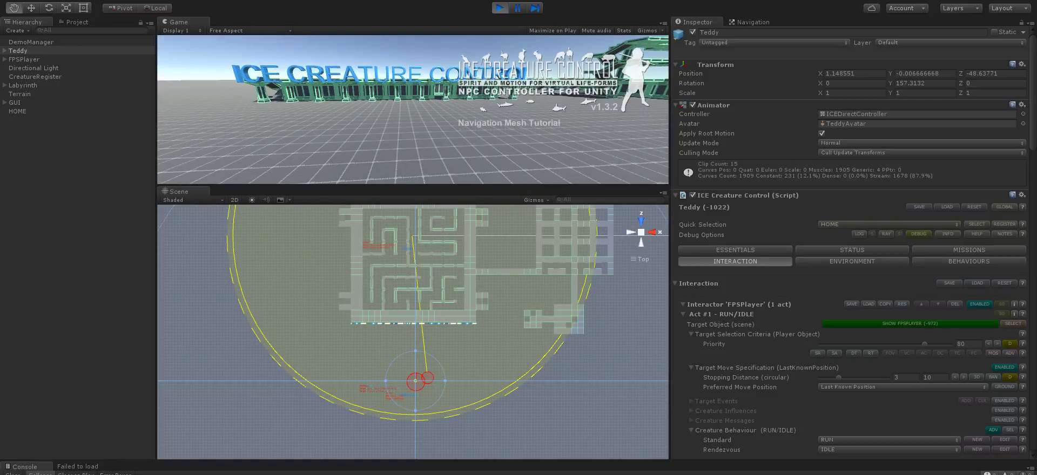
pyautogui.click(501, 8)
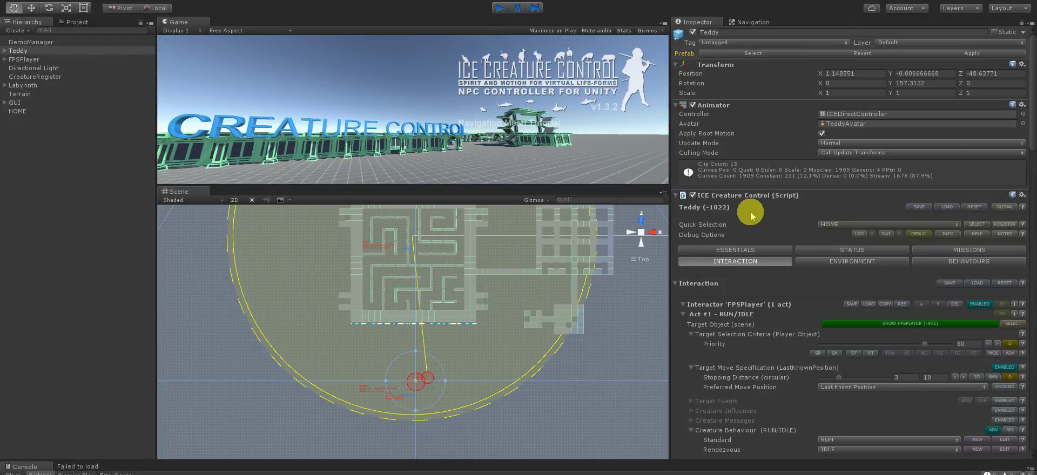
# Enable the BAN option for the FPSPlayer target's stopping distance and apply the change to the Teddy prefab.
pyautogui.scroll(-3, 775, 293)
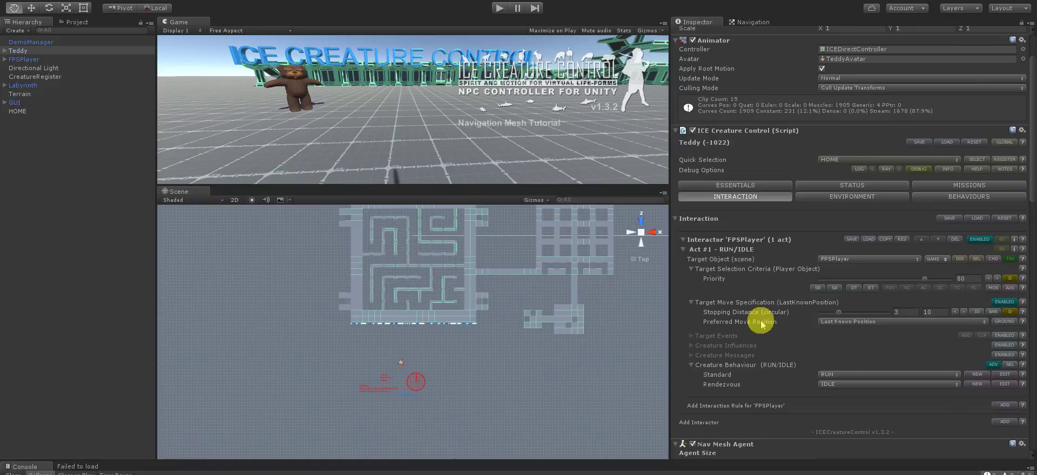
pyautogui.click(997, 314)
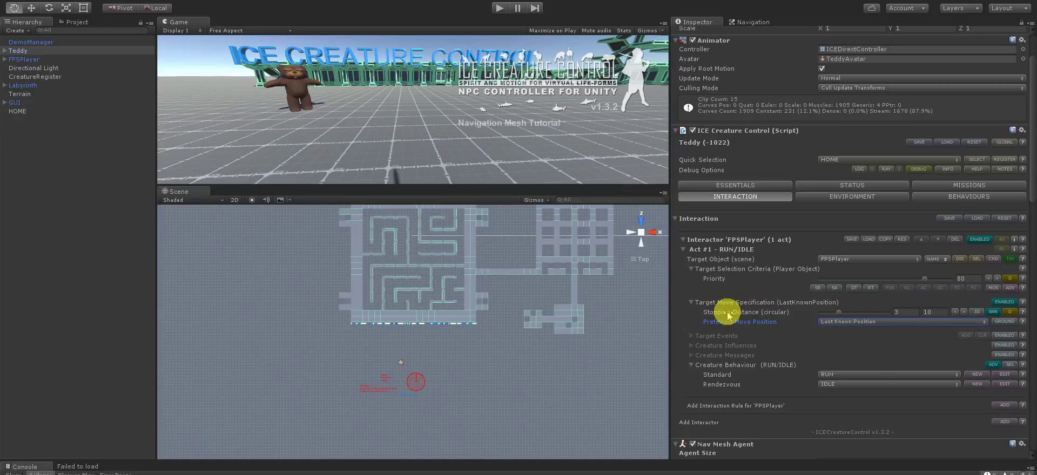
pyautogui.click(899, 312)
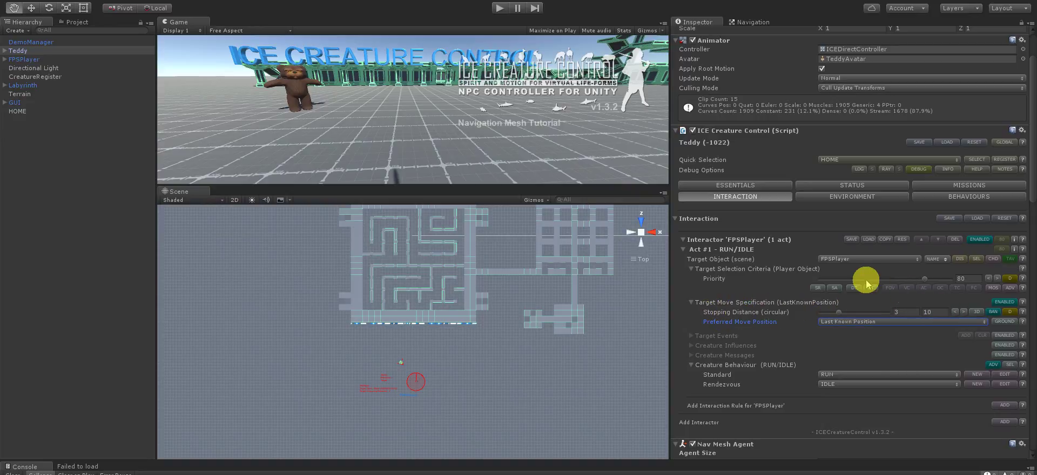
pyautogui.scroll(3, 907, 172)
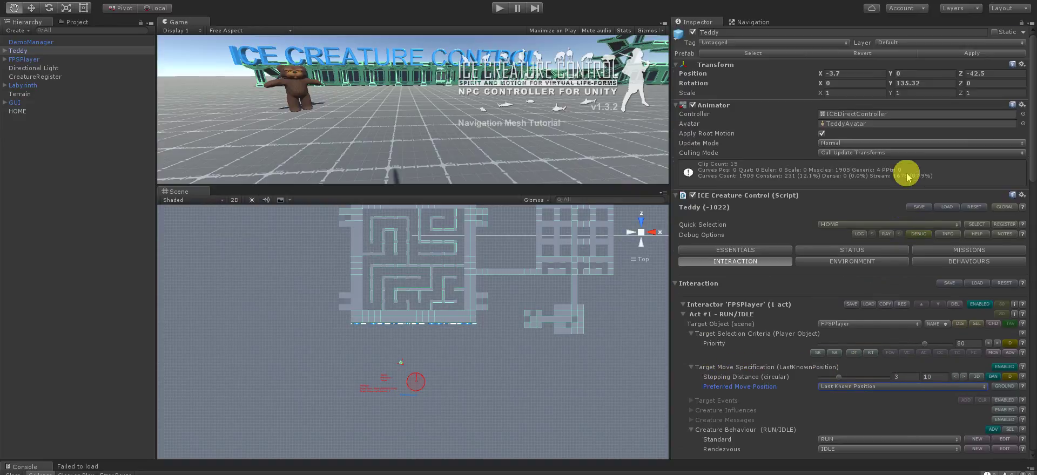
pyautogui.click(970, 56)
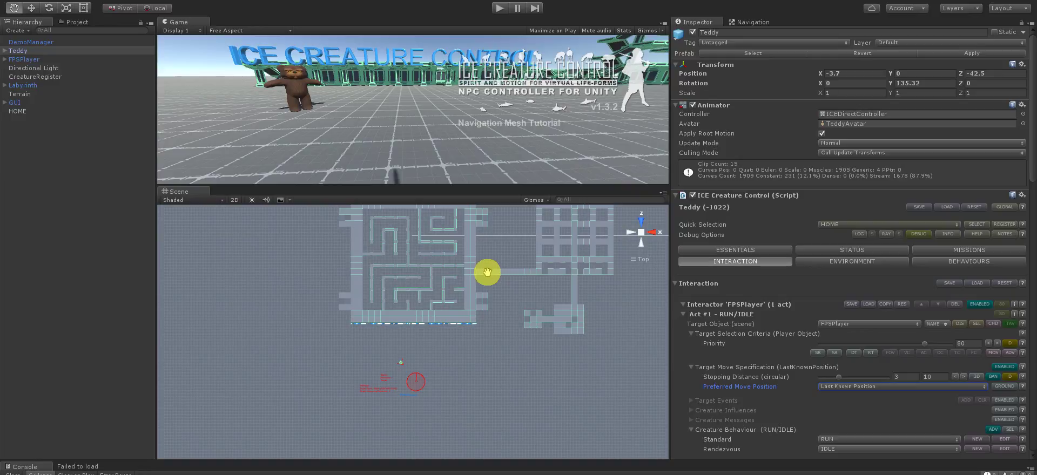
# Run the scene and examine Teddy's position relative to the FPSPlayer stopping-distance circle up close in the Scene view.
pyautogui.click(500, 7)
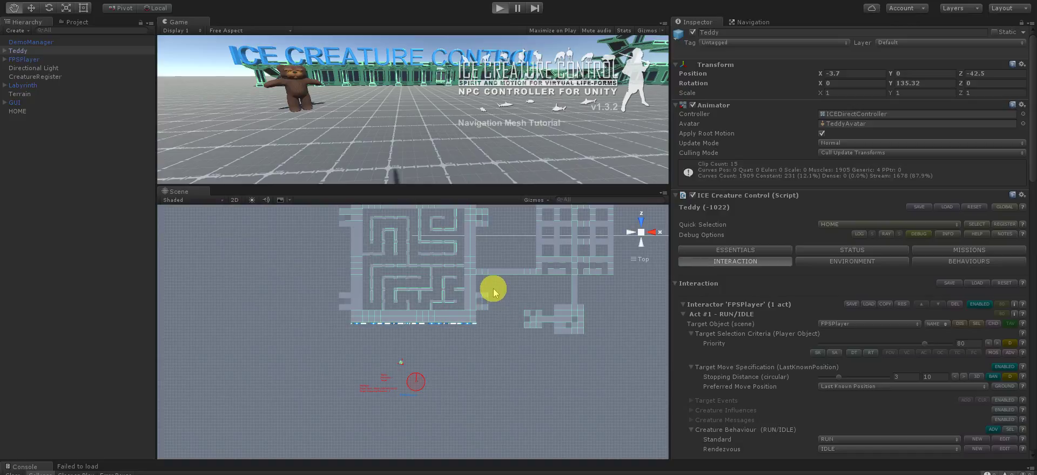
pyautogui.hotkey('ctrl', 'p')
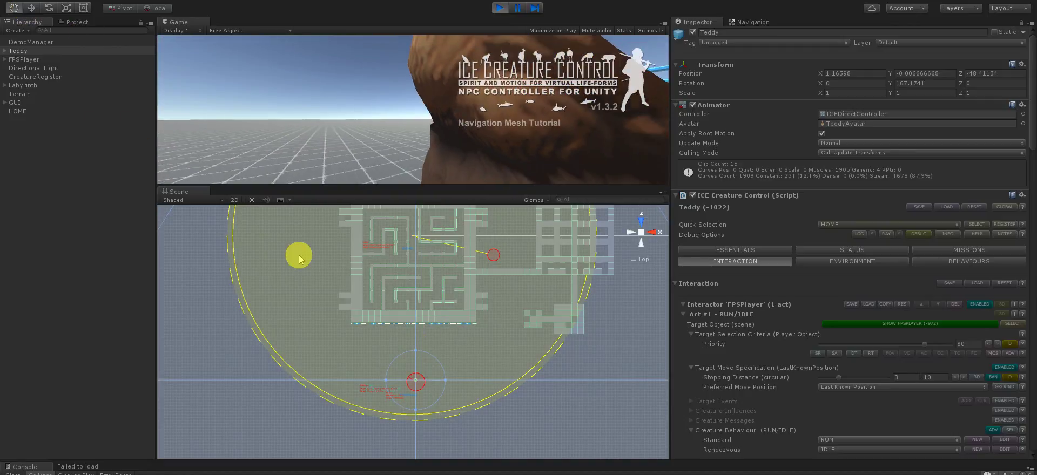
pyautogui.press('f')
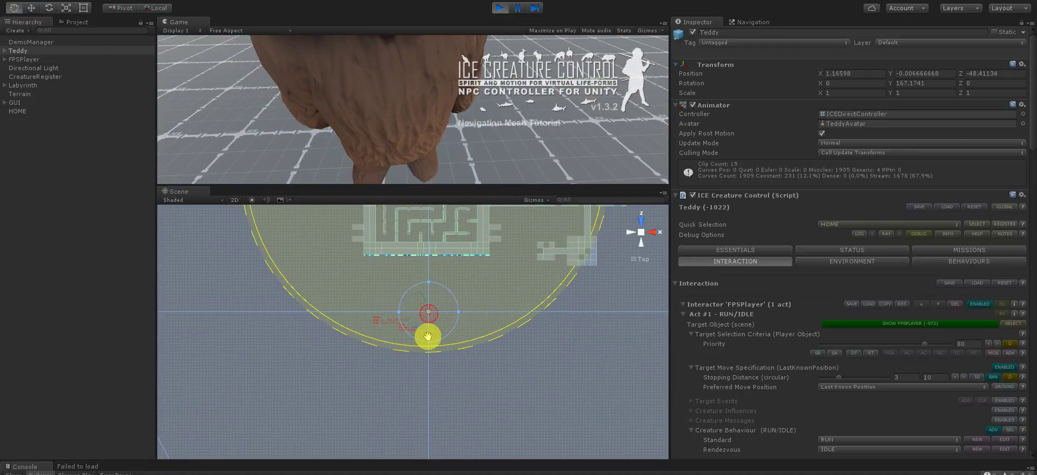
pyautogui.scroll(5, 432, 320)
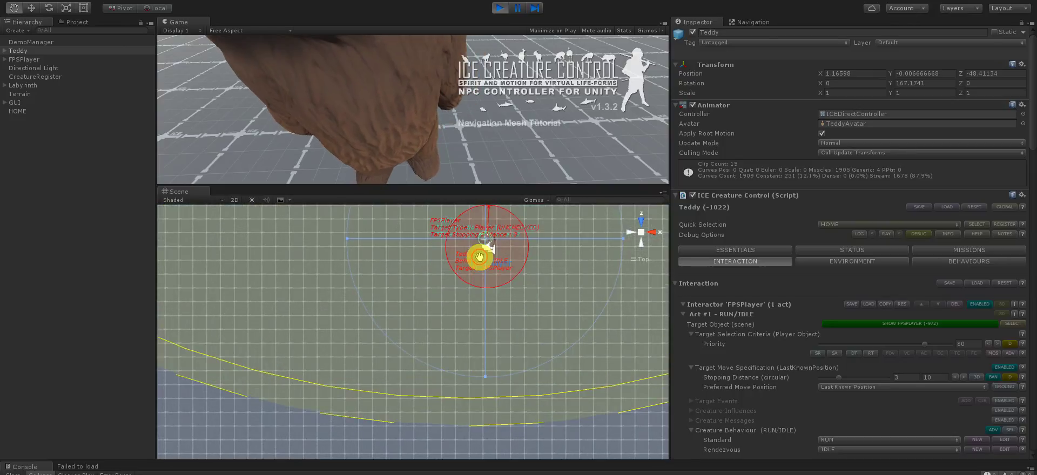
pyautogui.moveTo(478, 257); pyautogui.dragTo(466, 291)
pyautogui.scroll(3, 504, 277)
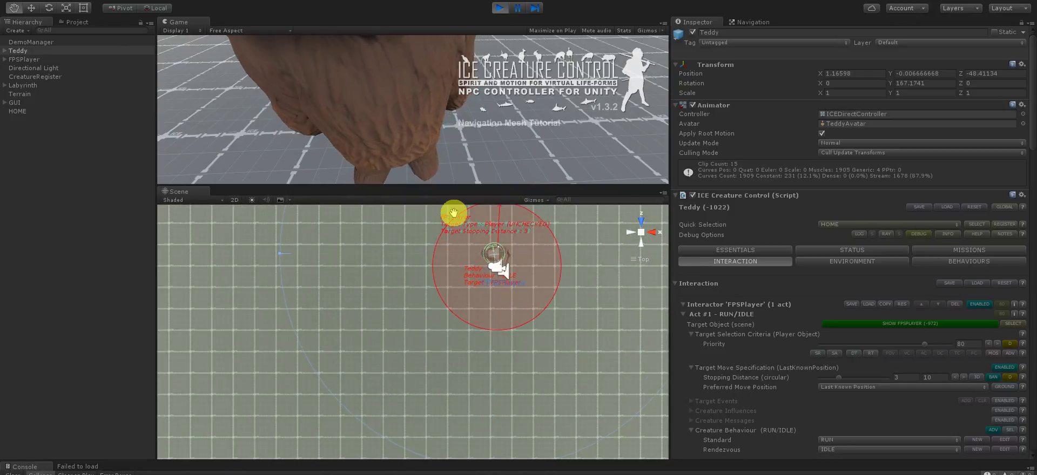
pyautogui.moveTo(466, 274); pyautogui.dragTo(462, 299)
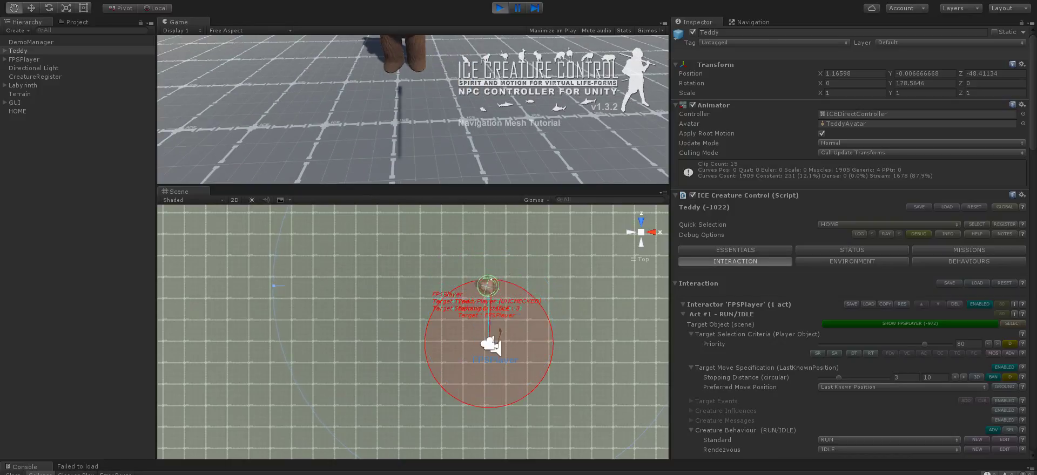
# Walk the player backward and forward near Teddy to test its reaction to the stopping distance, and end the test run.
pyautogui.press('s')
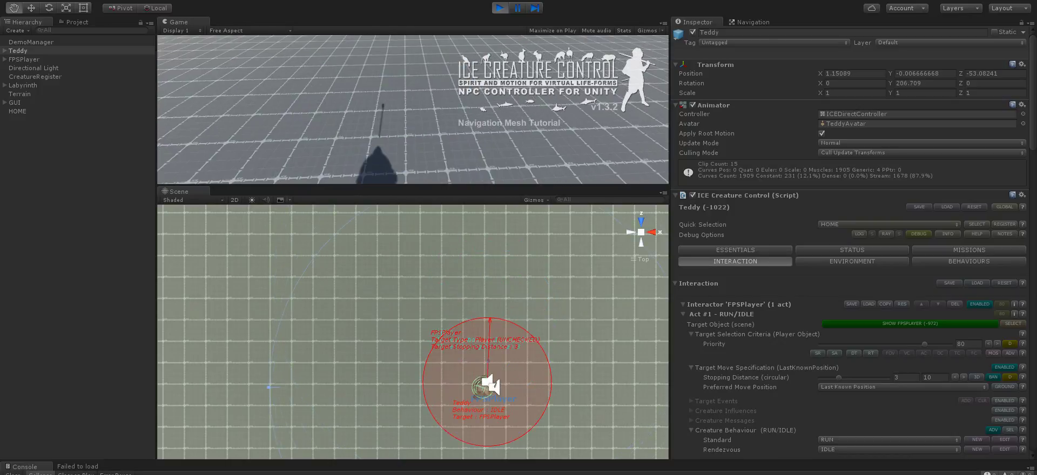
pyautogui.press('s')
pyautogui.press('s')
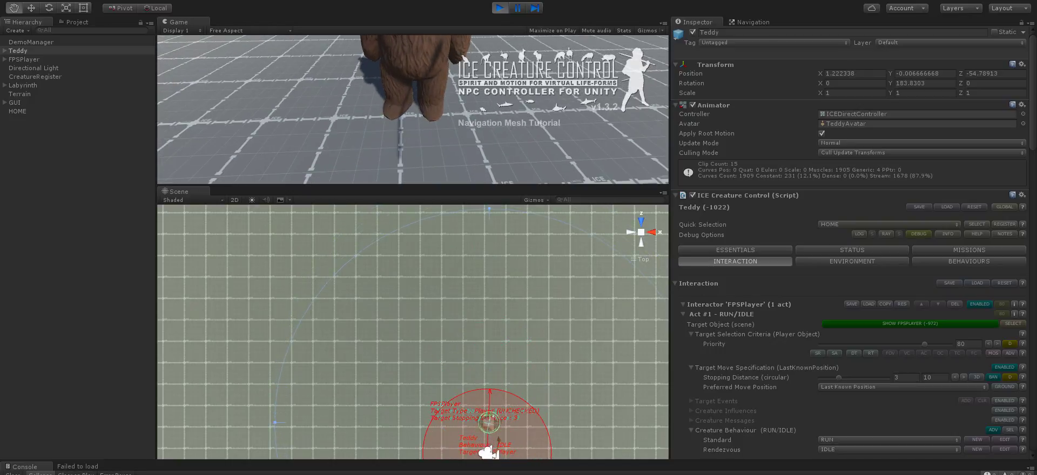
pyautogui.press('s')
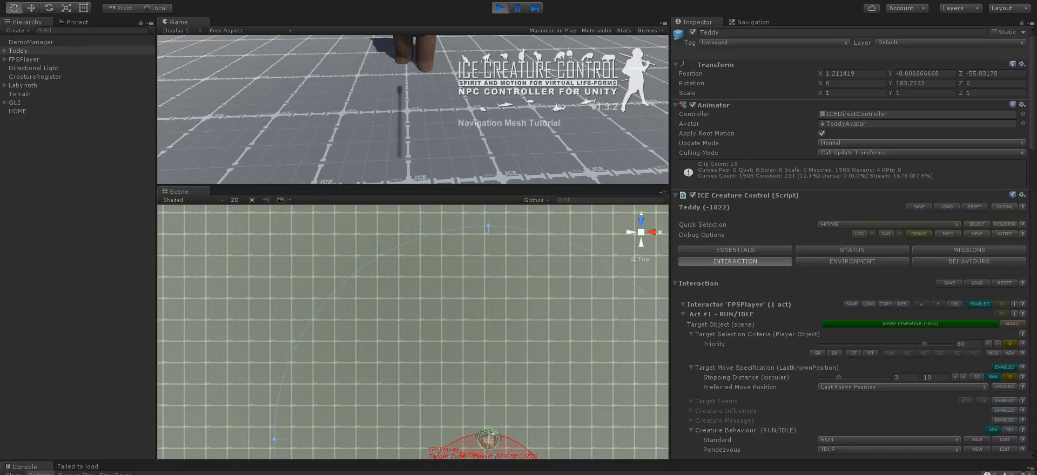
pyautogui.press('w')
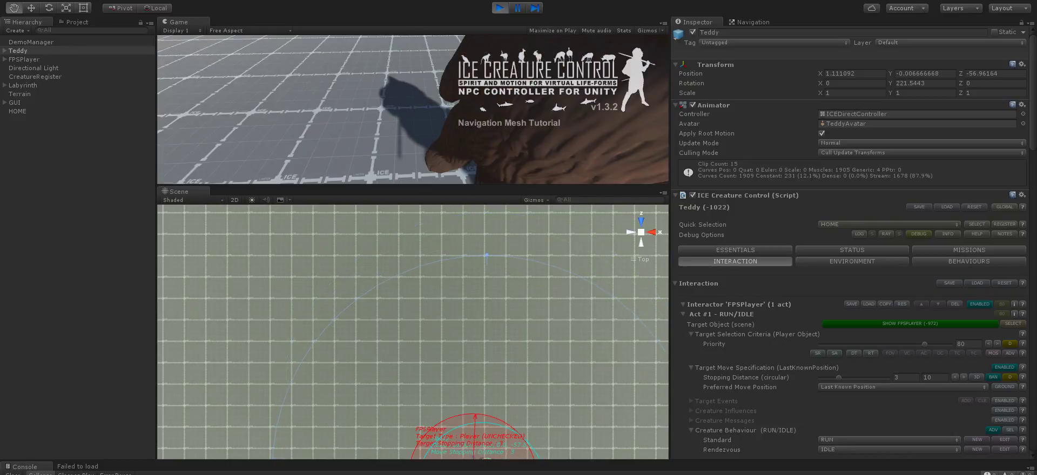
pyautogui.press('w')
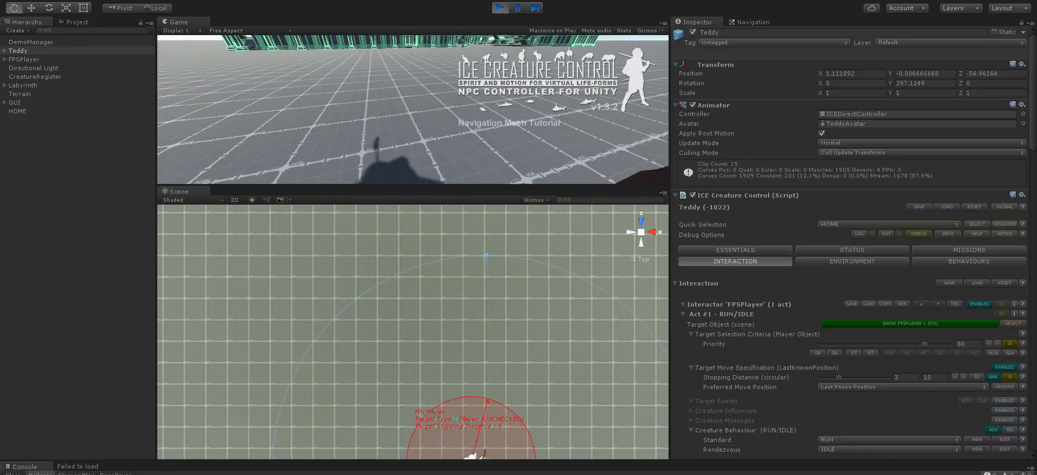
pyautogui.click(498, 9)
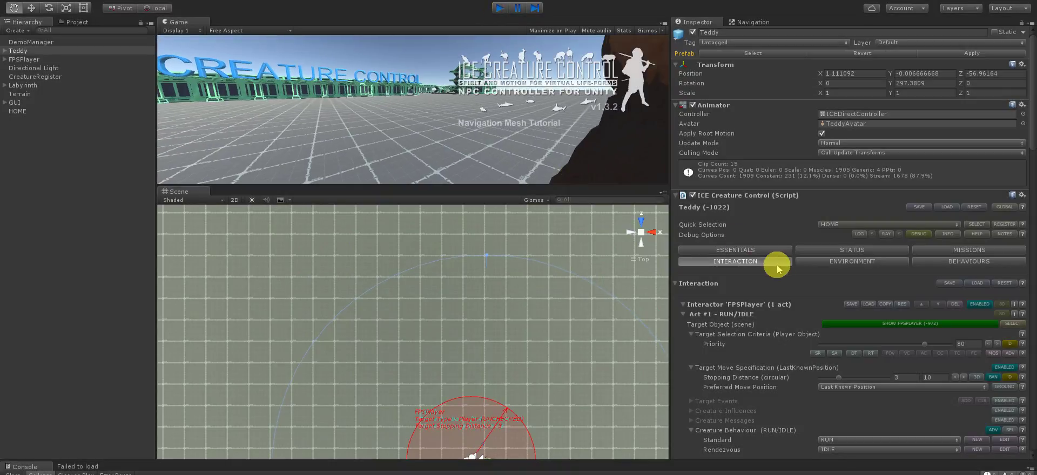
# Turn off Apply Root Motion in Teddy's Animator and apply the change to the prefab.
pyautogui.scroll(-3, 743, 259)
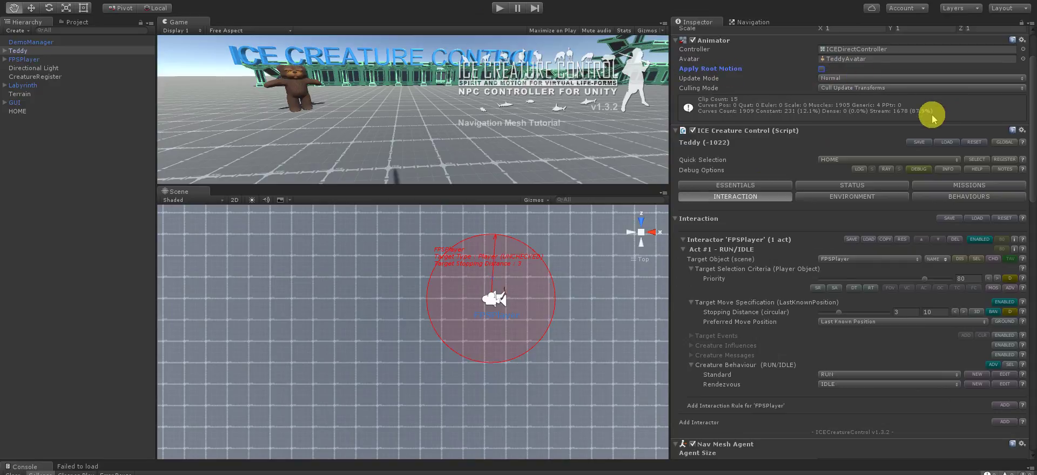
pyautogui.scroll(3, 936, 124)
pyautogui.click(984, 57)
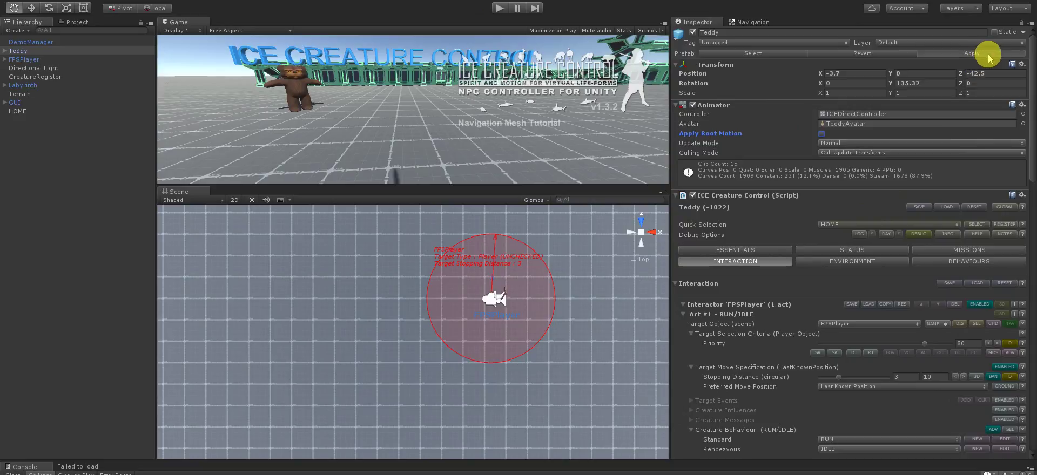
# Run the scene and walk the player backward in stages to test how Teddy follows up to the stopping distance.
pyautogui.click(498, 8)
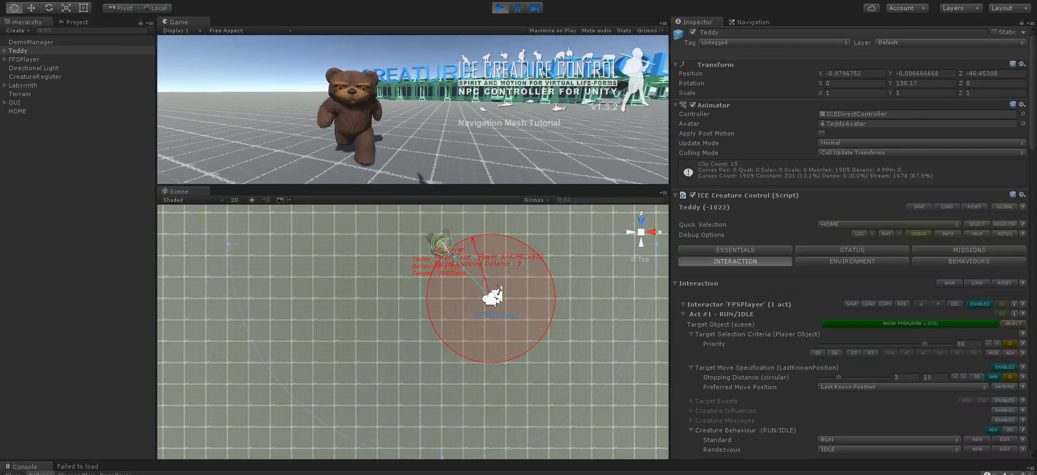
pyautogui.press('s')
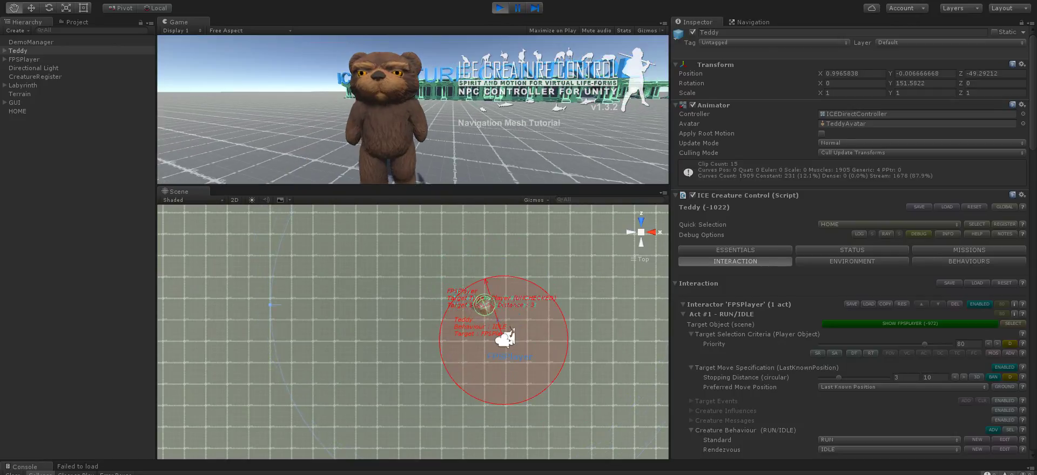
pyautogui.press('s')
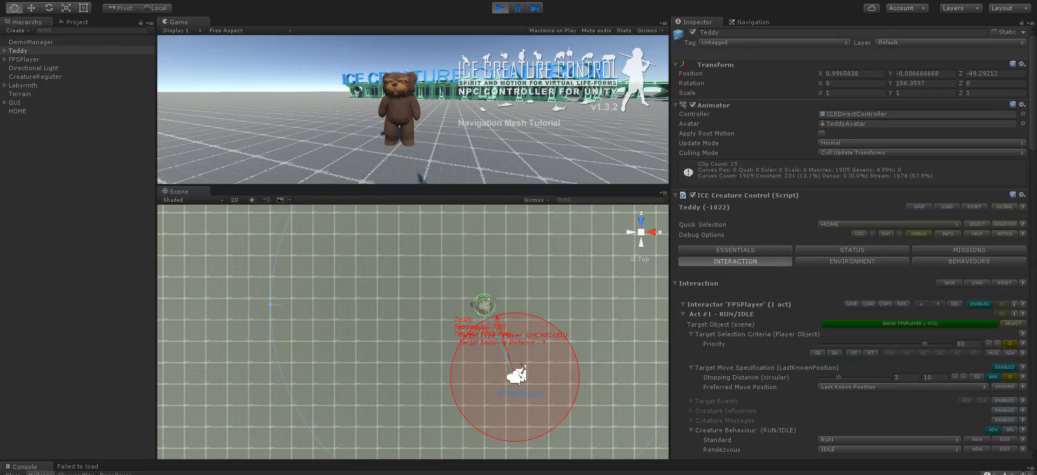
pyautogui.press('s')
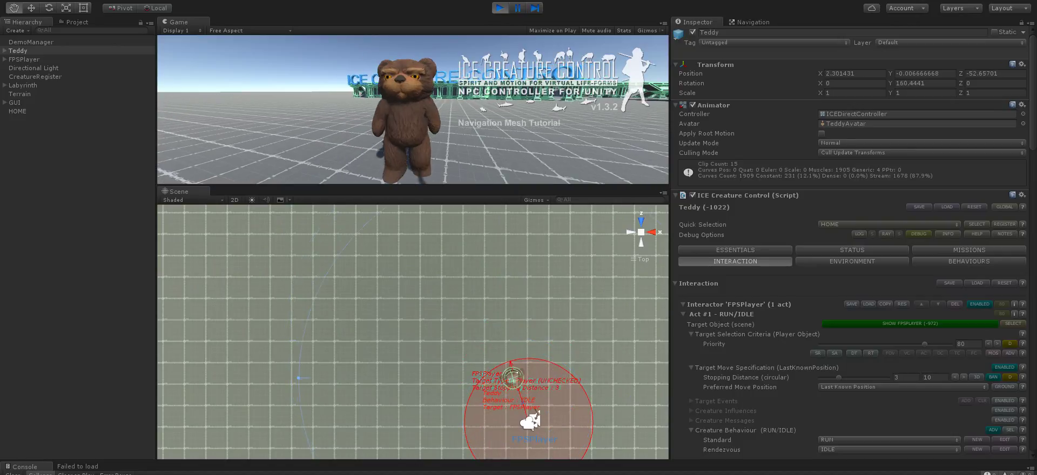
pyautogui.press('s')
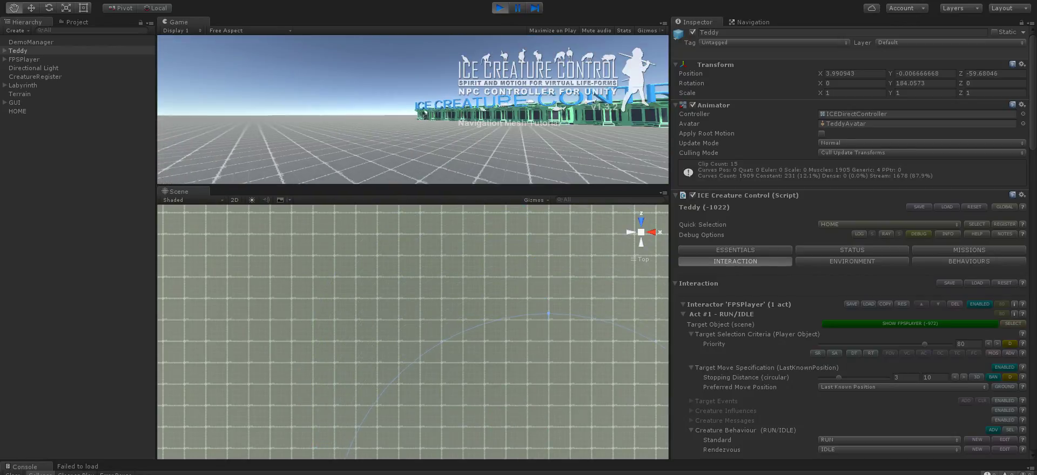
# Walk the player forward past Teddy and back away repeatedly to test its pursuit, and end the test run.
pyautogui.press('w')
pyautogui.press('w')
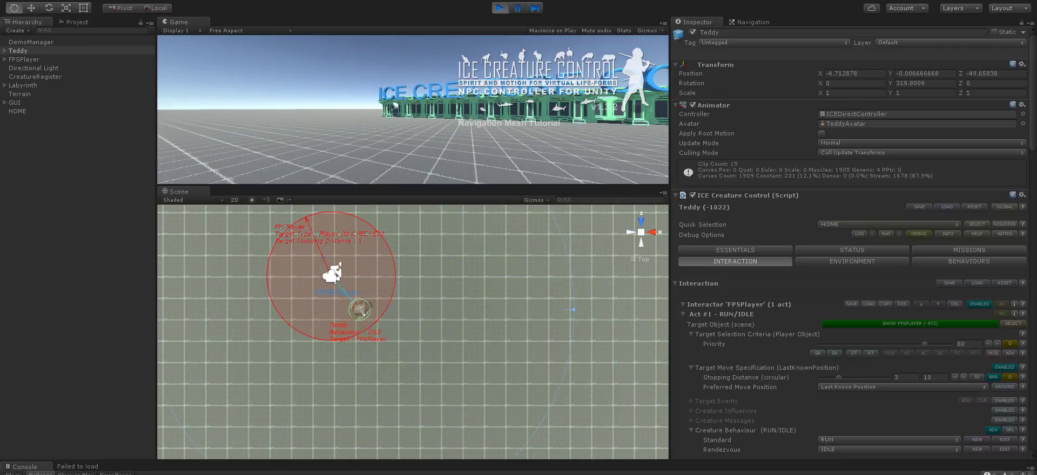
pyautogui.press('s')
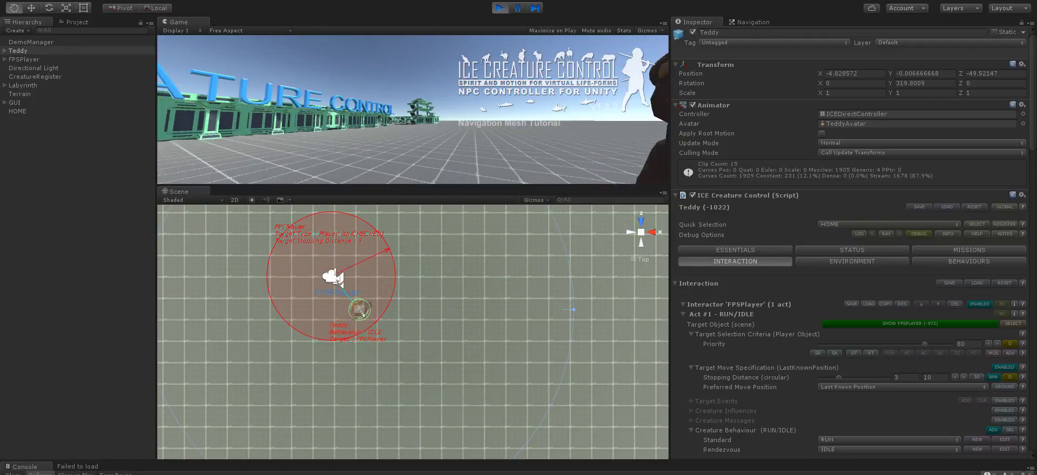
pyautogui.press('s')
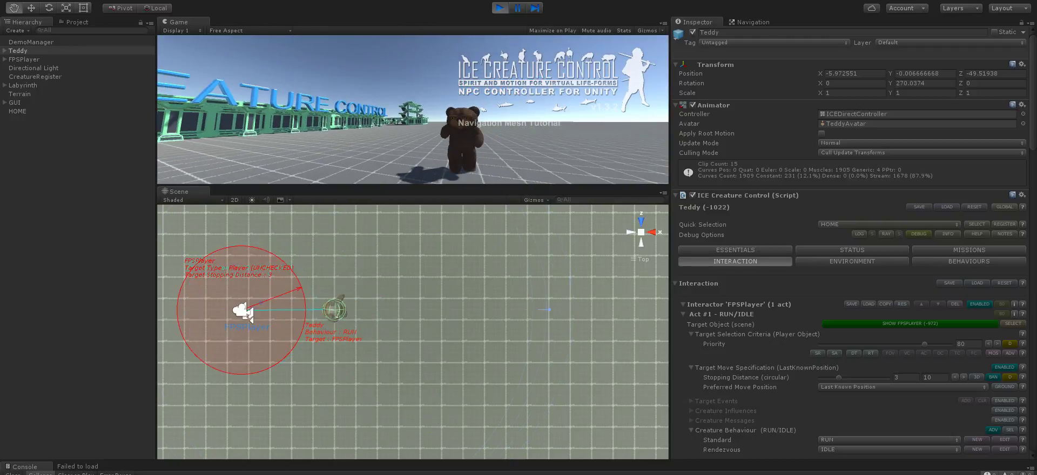
pyautogui.press('s')
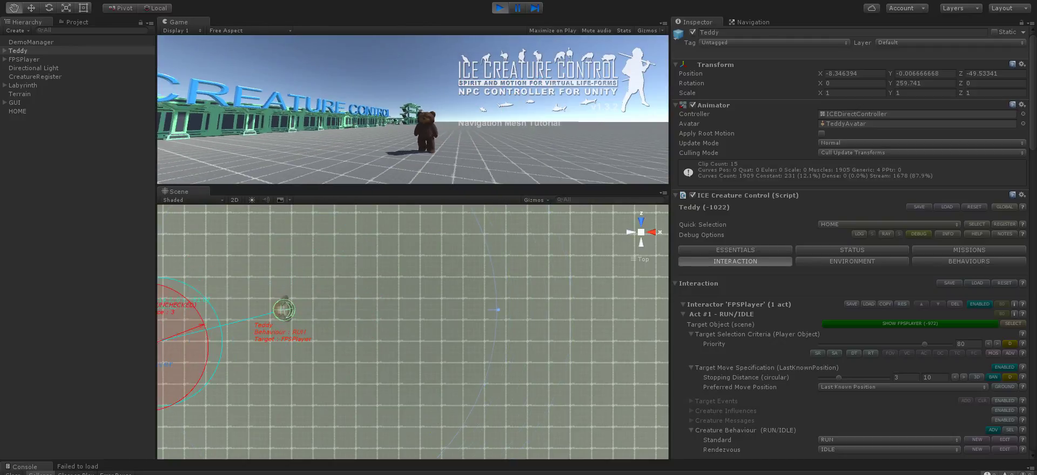
pyautogui.press('s')
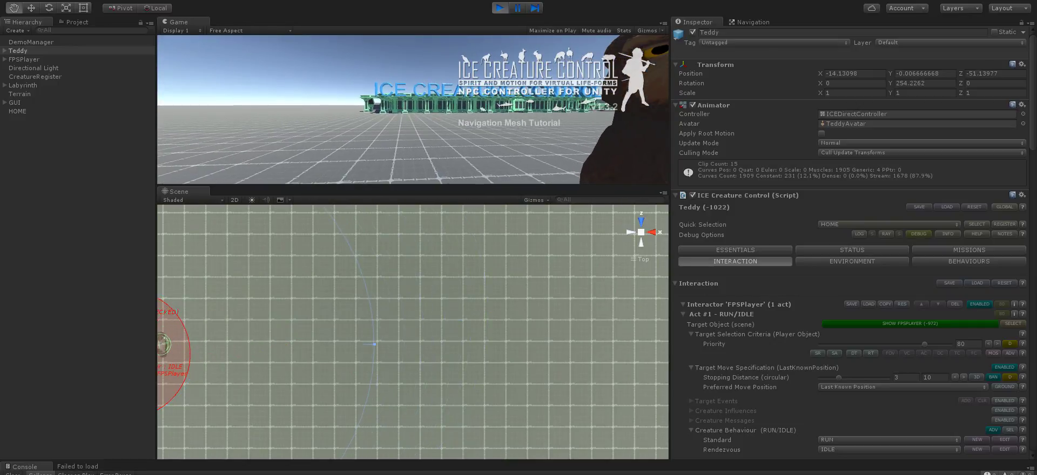
pyautogui.click(497, 9)
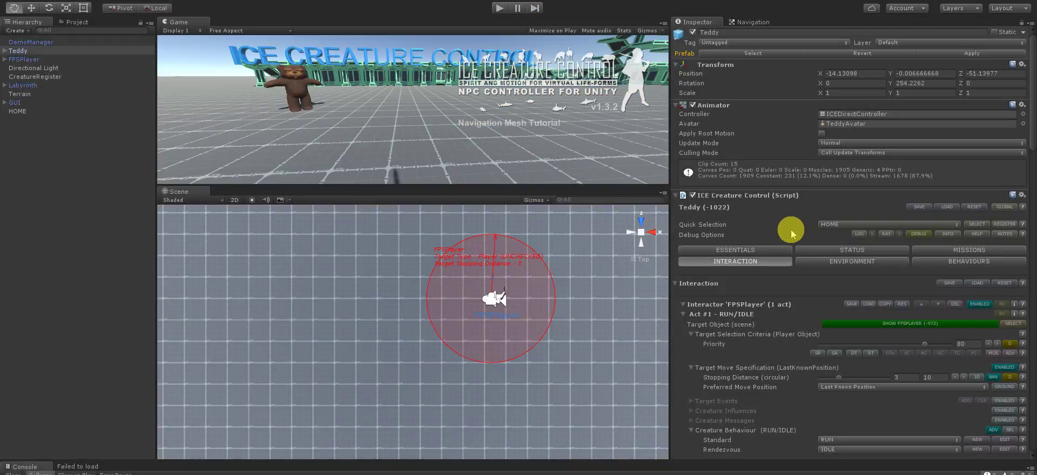
# Expand and enable the Sensoria section in Teddy's Status settings.
pyautogui.scroll(-3, 791, 229)
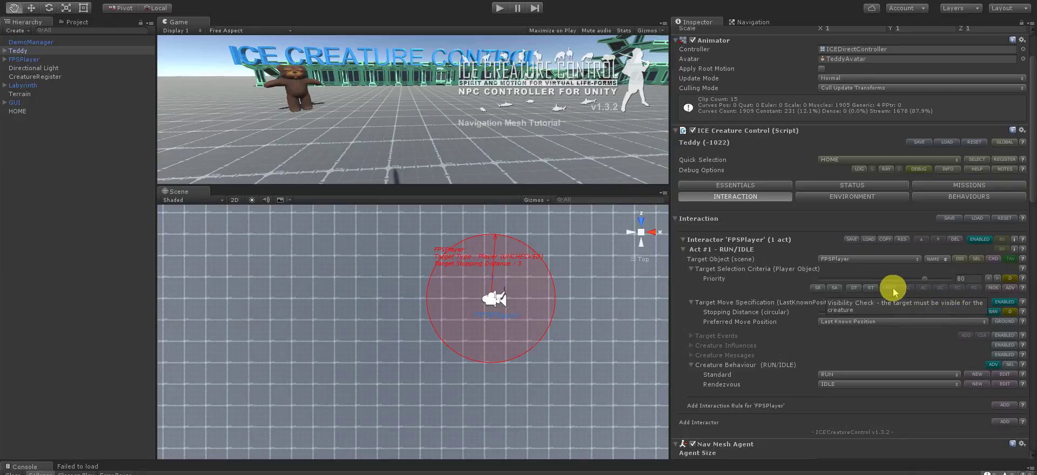
pyautogui.click(854, 186)
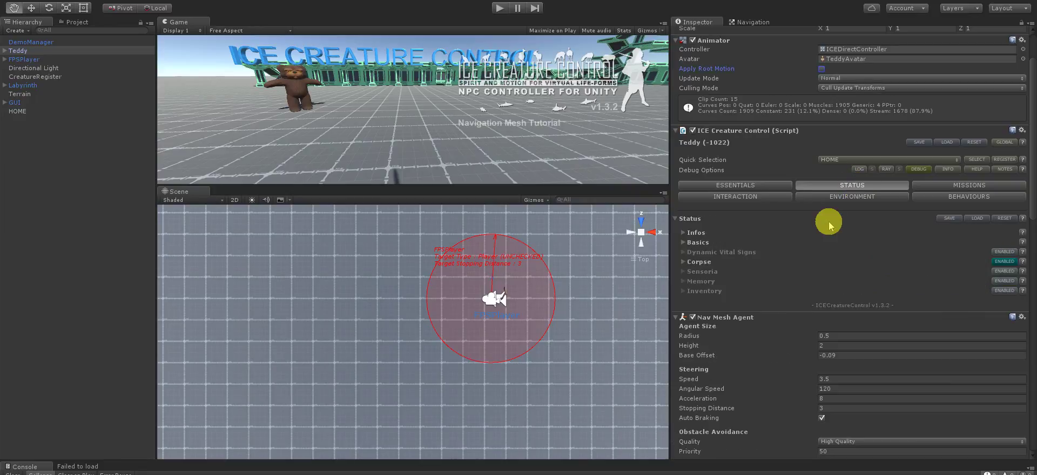
pyautogui.scroll(-2, 756, 272)
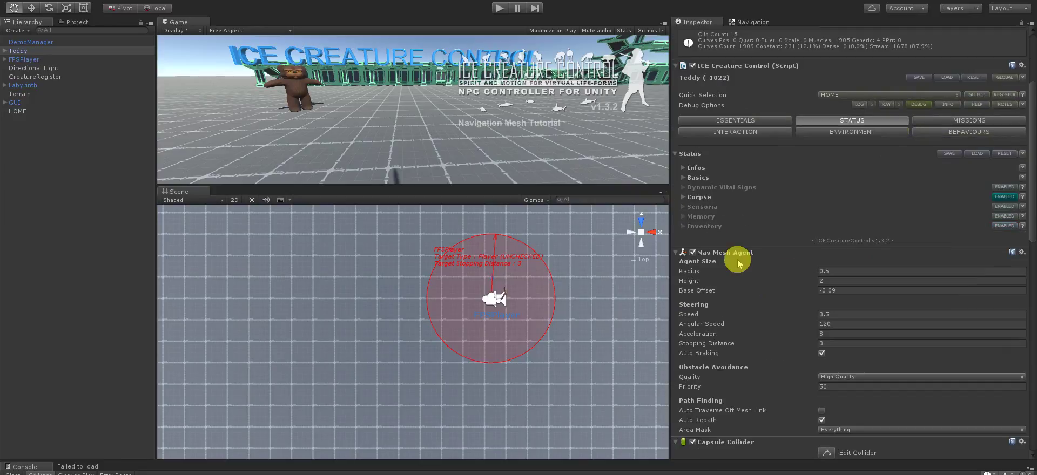
pyautogui.click(684, 208)
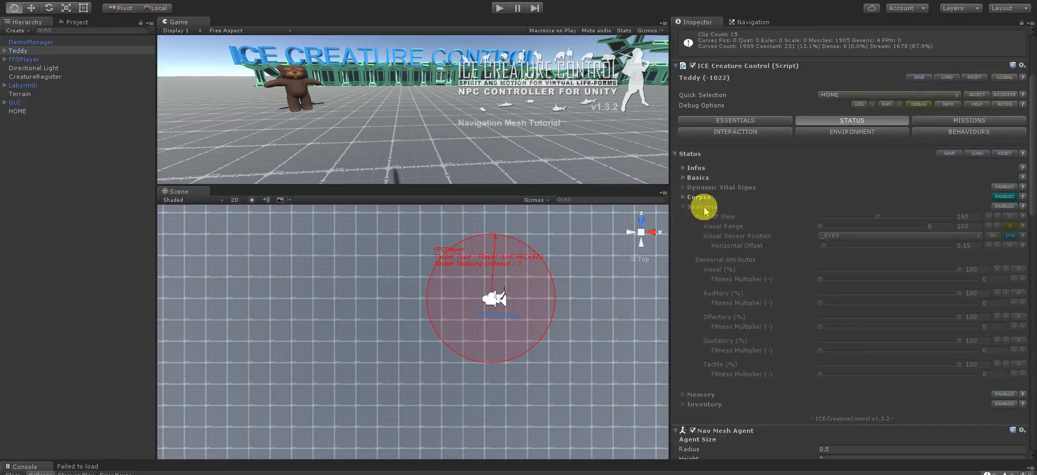
pyautogui.click(1003, 207)
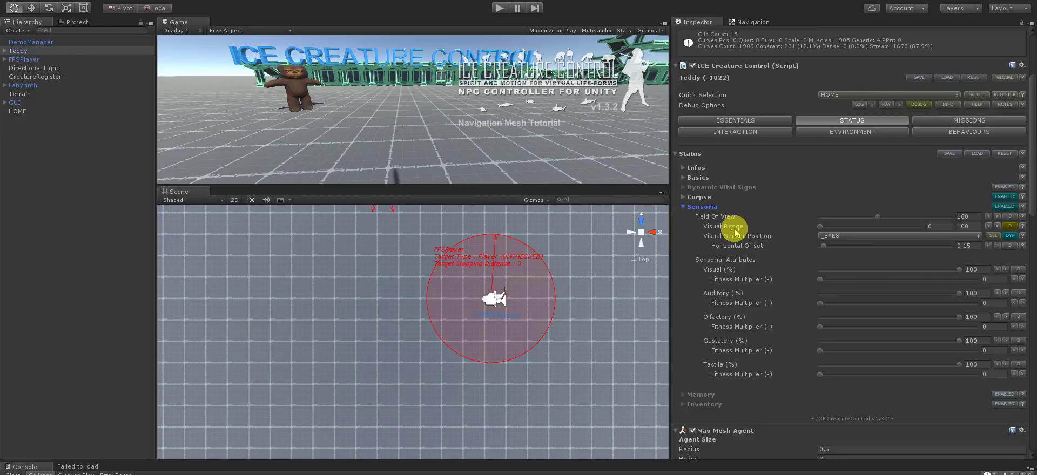
# Try narrower Field Of View values such as 126 and 99 with Teddy in view, and restore the default of 160.
pyautogui.moveTo(352, 238); pyautogui.dragTo(381, 357)
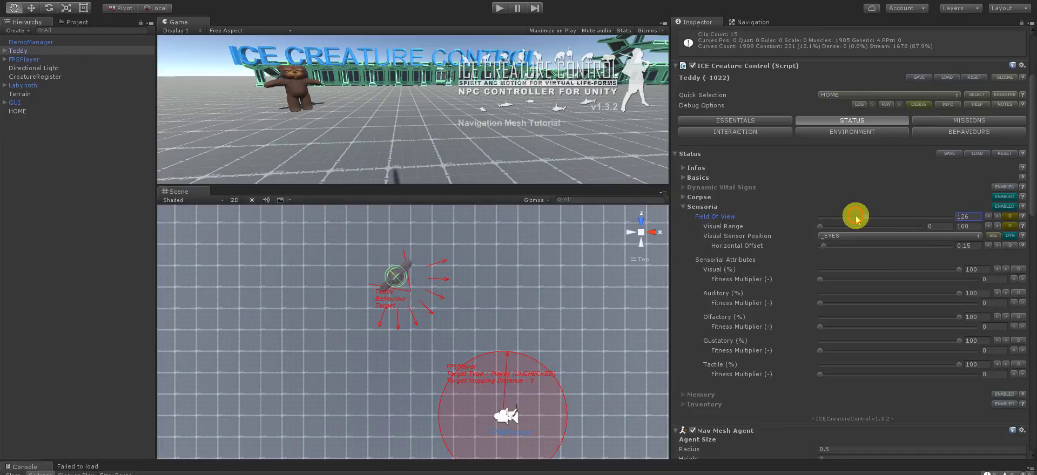
pyautogui.moveTo(860, 217); pyautogui.dragTo(865, 216)
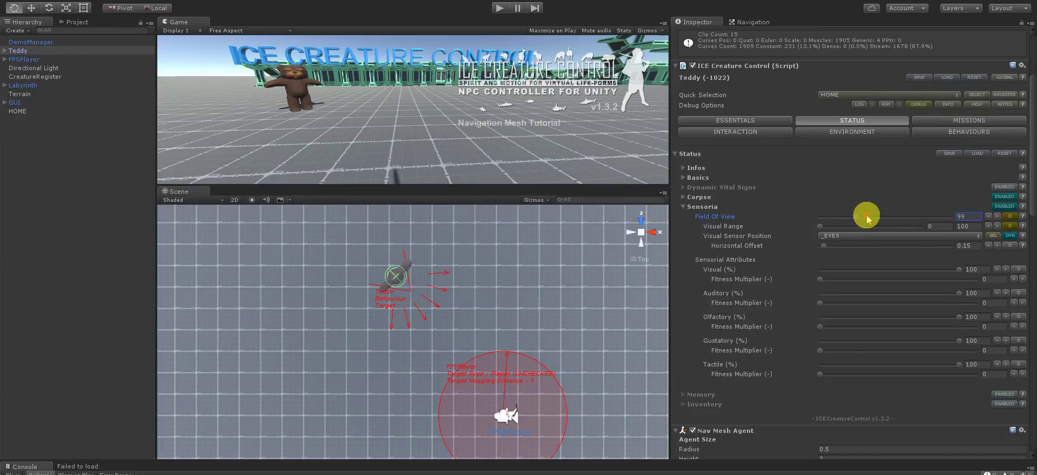
pyautogui.click(970, 220)
pyautogui.click(1013, 217)
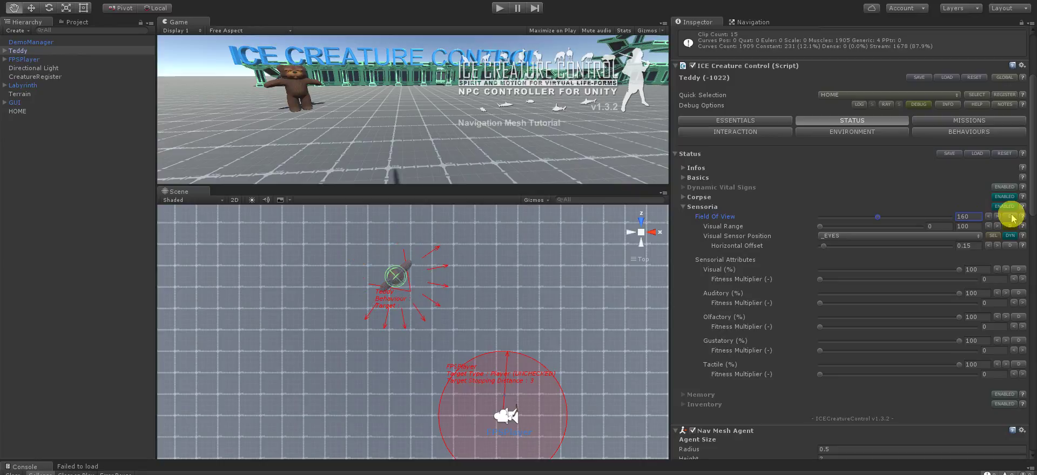
pyautogui.click(1011, 226)
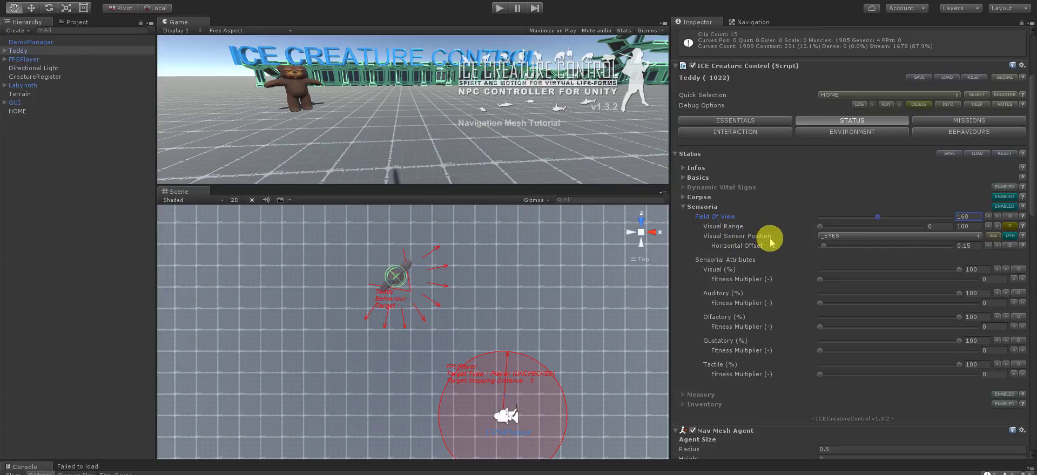
# Try a fixed visual sensor position and the Bip001 L Toe02 bone, and restore the dynamic sensor position on _EYES.
pyautogui.click(1011, 236)
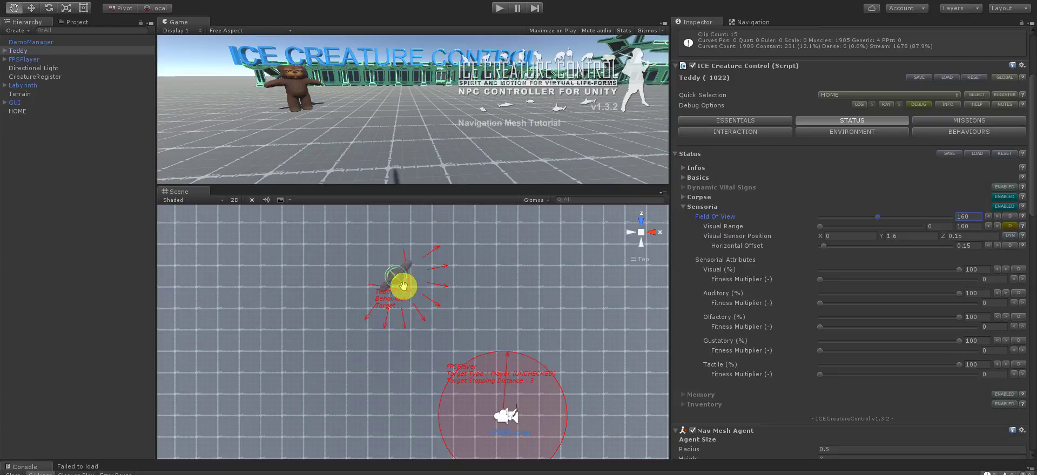
pyautogui.click(1015, 237)
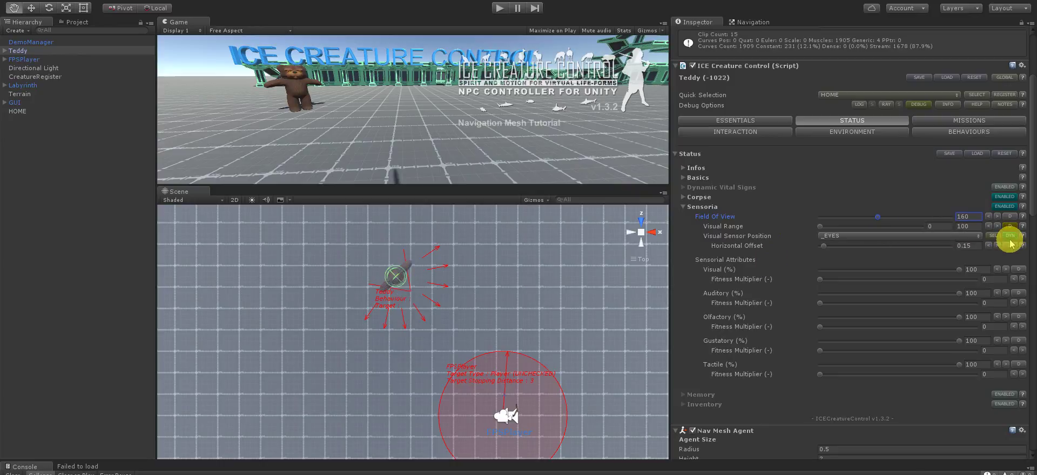
pyautogui.click(868, 237)
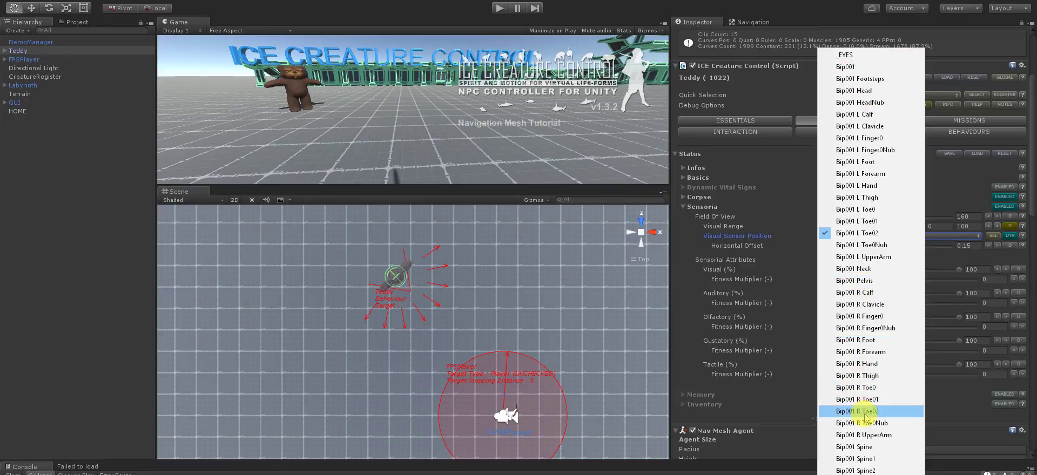
pyautogui.click(851, 56)
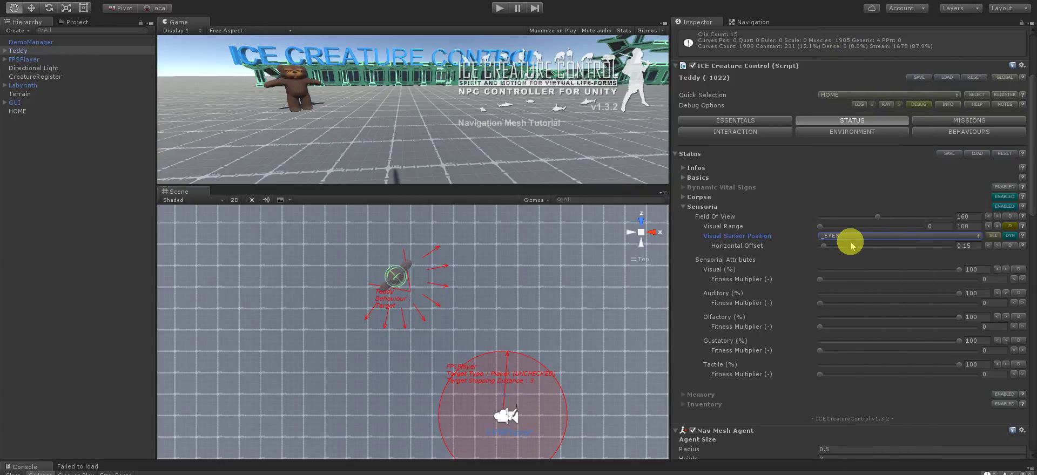
# Select the _EYES sensor object and examine its place in Teddy's bone hierarchy and in the scene.
pyautogui.click(993, 238)
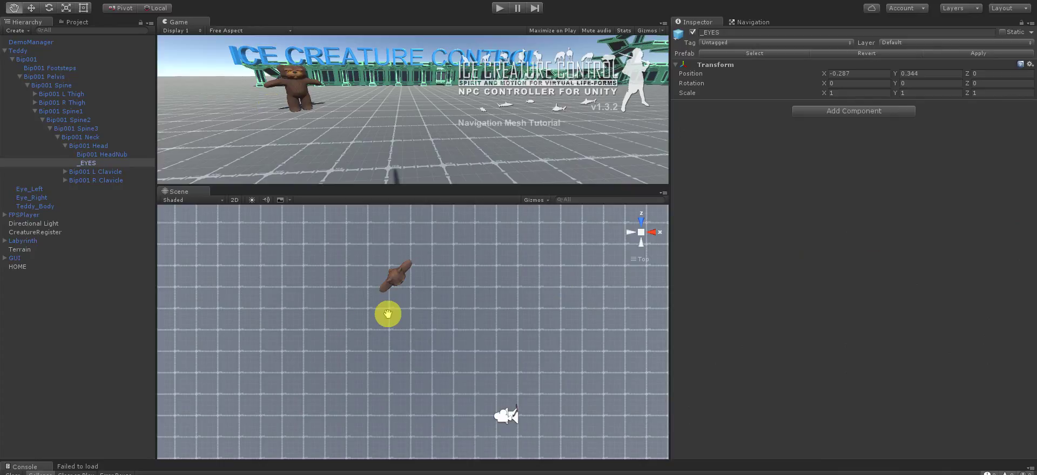
pyautogui.press('f')
pyautogui.scroll(-10, 401, 289)
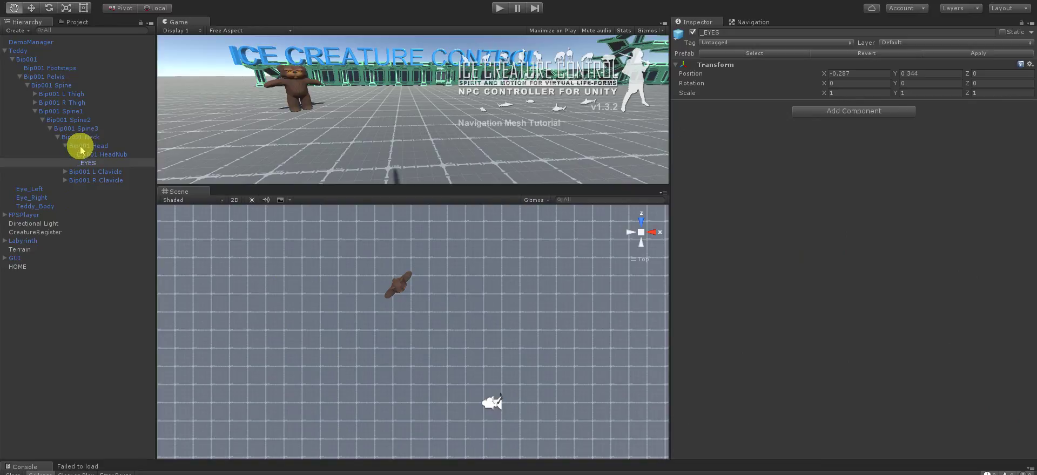
# Enable the FOV, VC and AC checks in the target selection criteria of Teddy's FPSPlayer interactor.
pyautogui.click(15, 49)
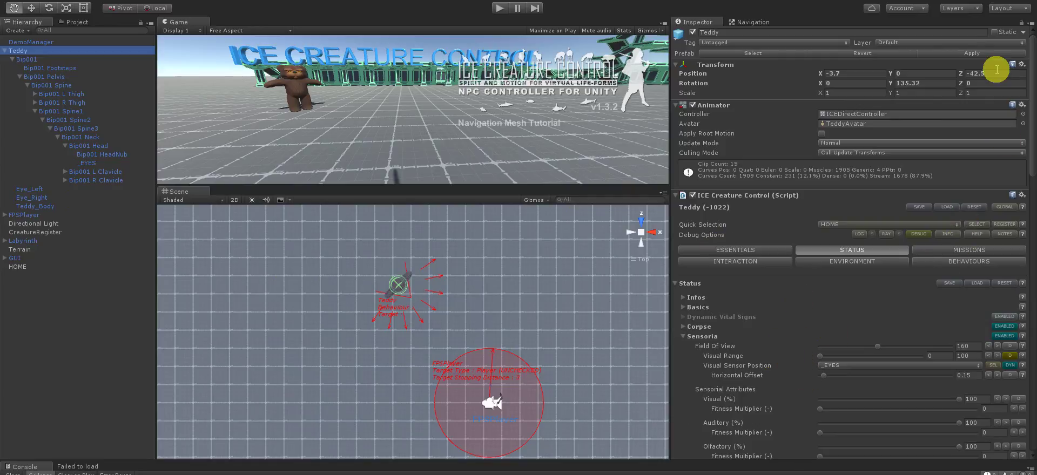
pyautogui.click(760, 261)
pyautogui.scroll(-3, 774, 289)
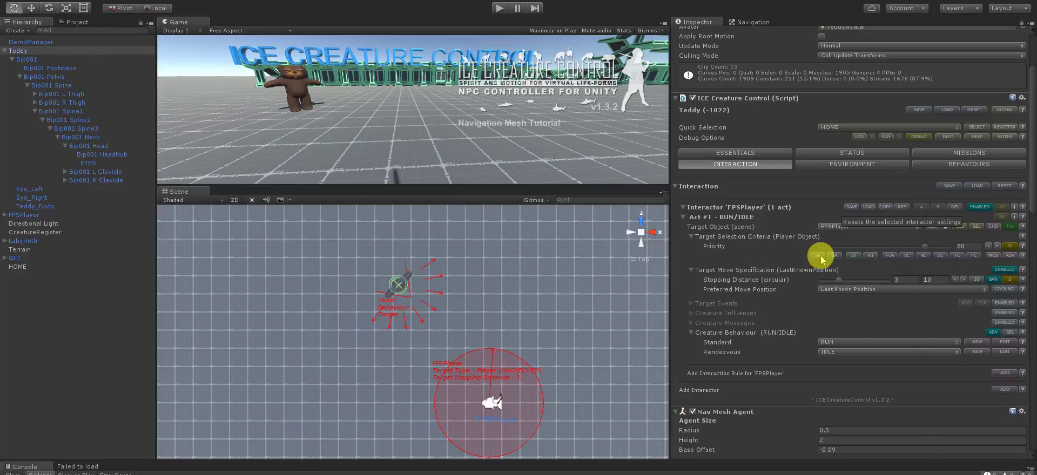
pyautogui.click(890, 257)
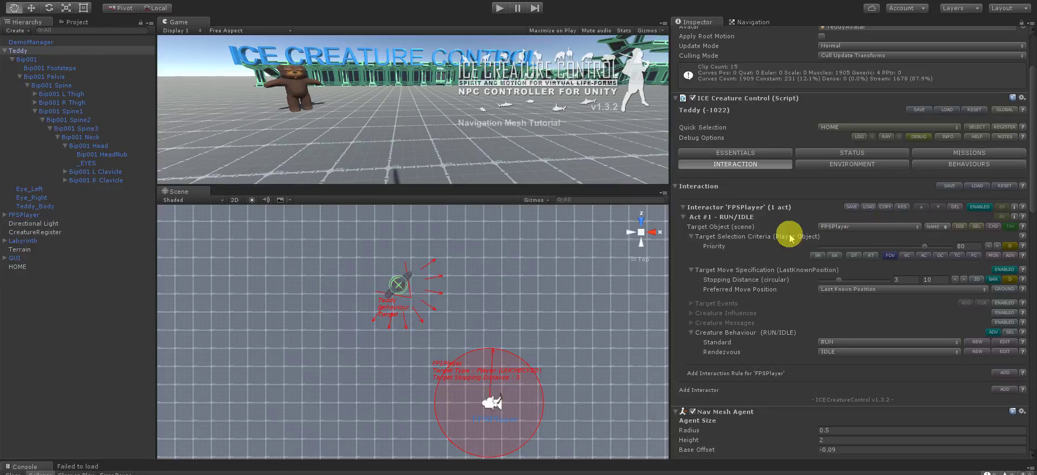
pyautogui.click(909, 256)
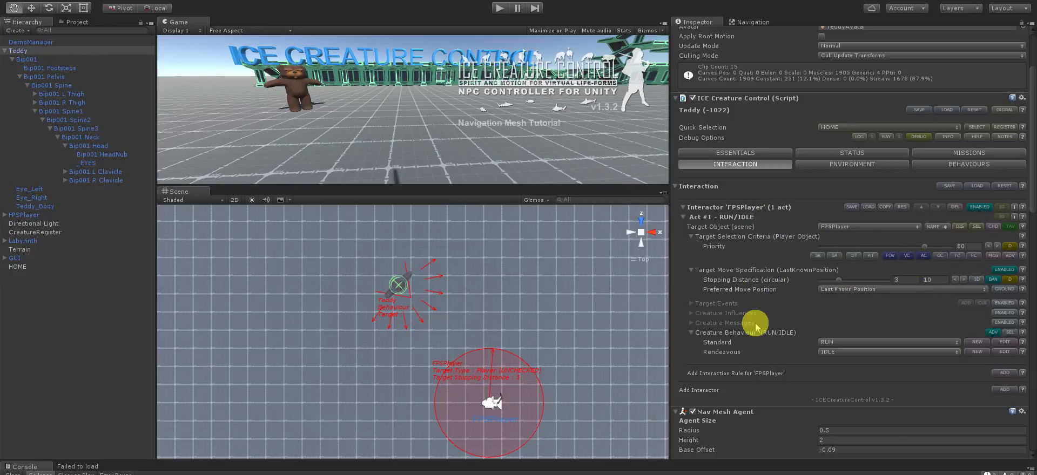
pyautogui.scroll(4, 800, 241)
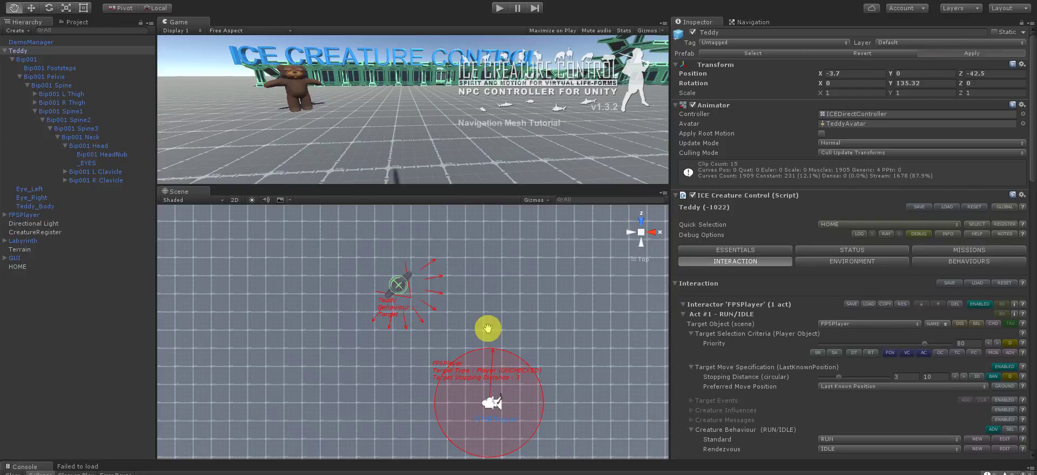
# Run the scene, move the player into the labyrinth to test Teddy's sensory target checks, and end the test run.
pyautogui.click(499, 10)
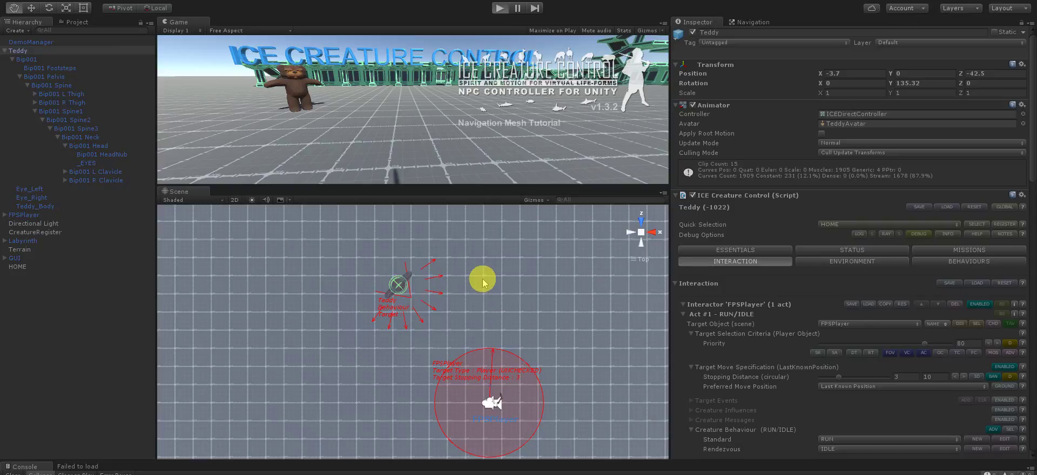
pyautogui.hotkey('ctrl', 'p')
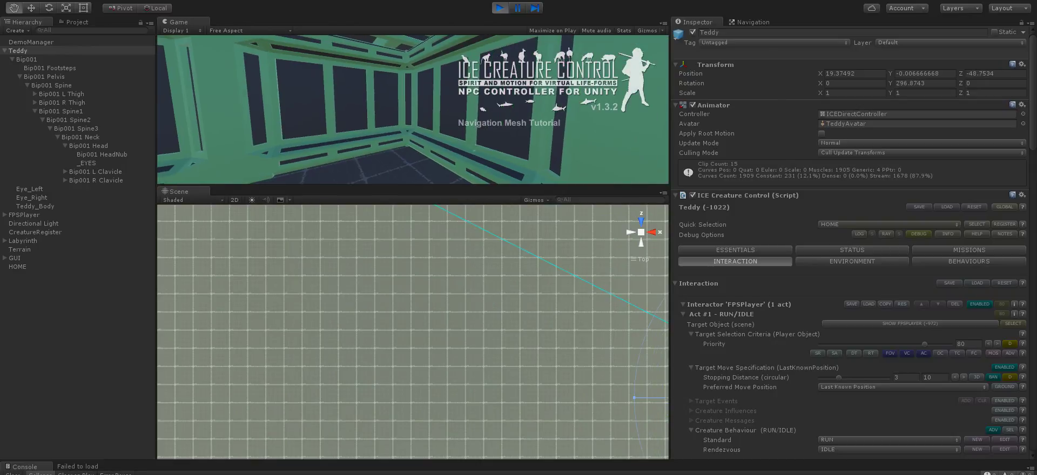
pyautogui.click(500, 8)
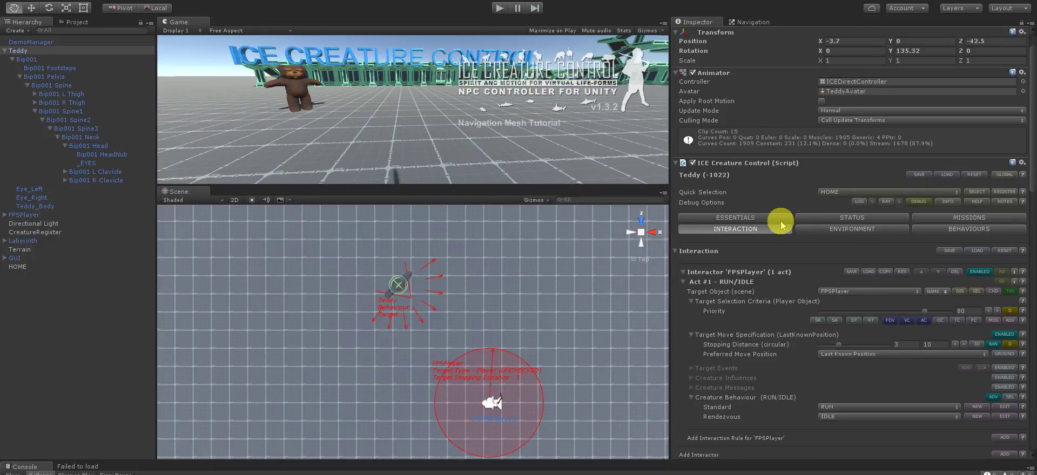
pyautogui.scroll(-3, 781, 217)
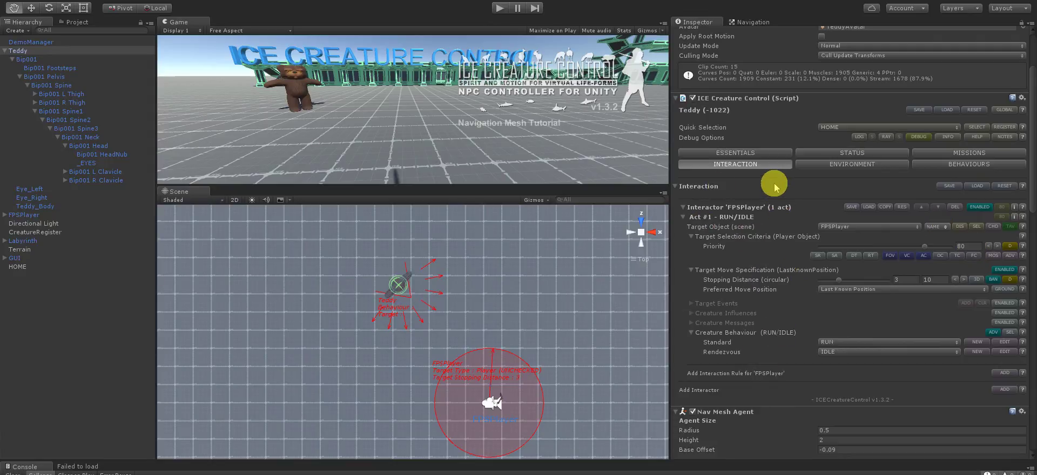
# Enable advanced conditions in the FPSPlayer interactor's target selection criteria and set the first condition's logical operator to OR.
pyautogui.click(1010, 256)
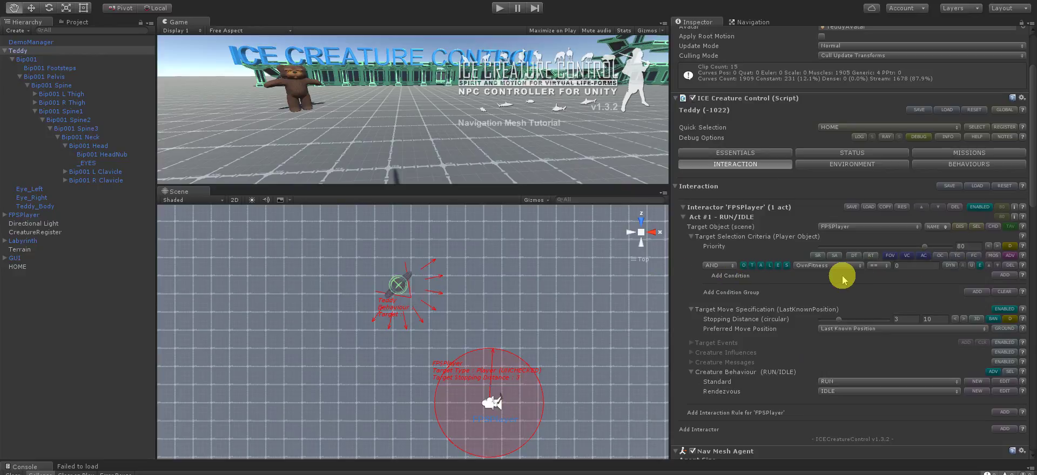
pyautogui.click(891, 256)
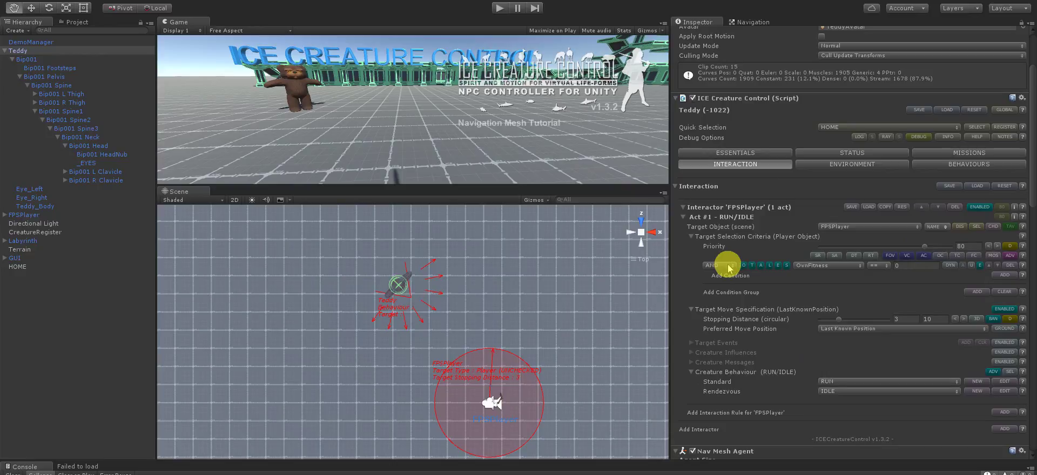
pyautogui.click(729, 267)
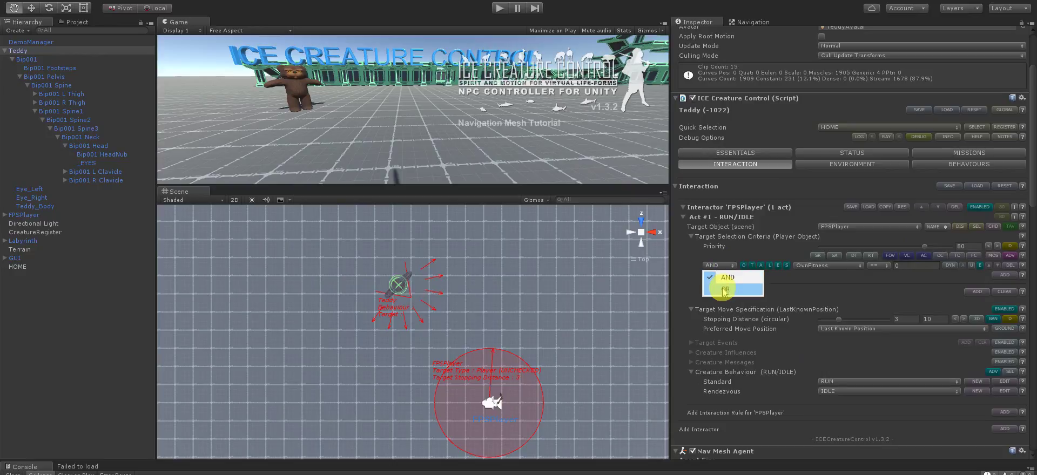
pyautogui.click(723, 275)
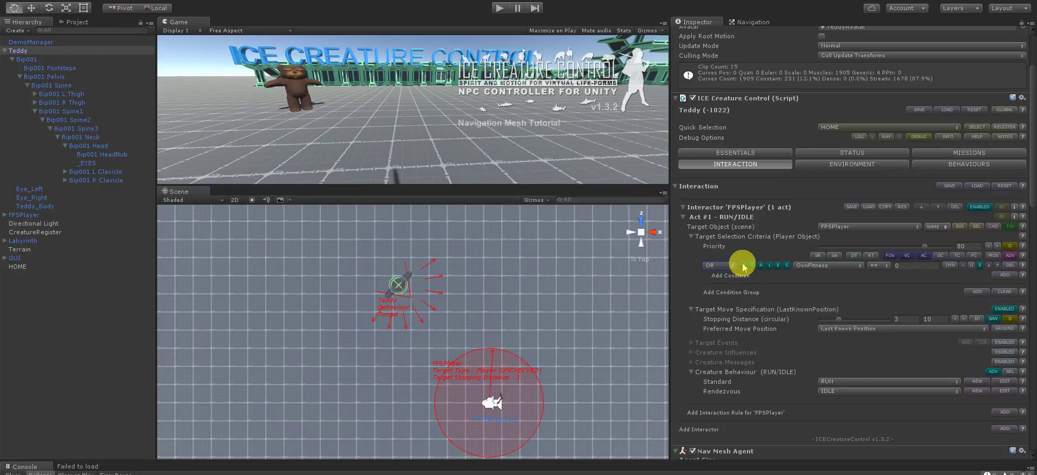
# Try the active target and last target condition categories for the OR condition and look through the available condition types.
pyautogui.click(753, 267)
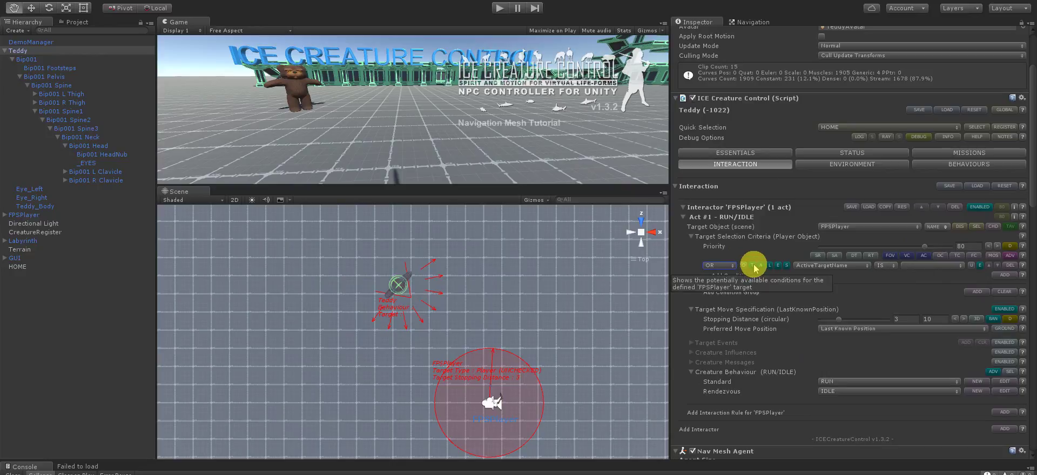
pyautogui.click(827, 266)
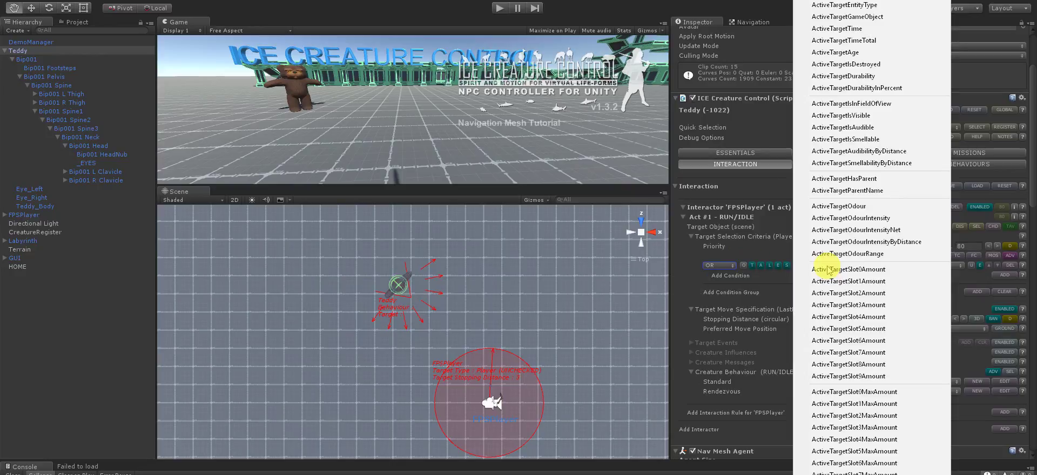
pyautogui.click(771, 266)
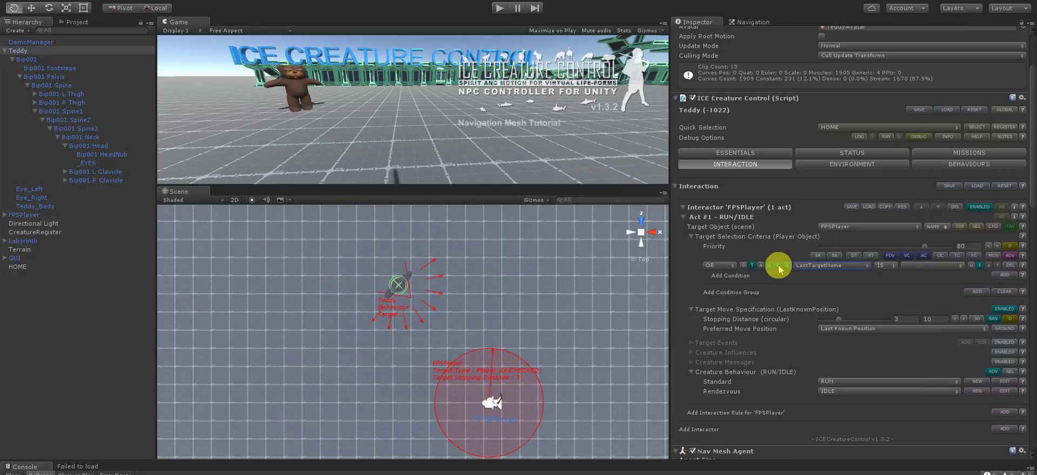
# Set the OR condition to the target category's TargetDistance with the comparison <= and the value 5.
pyautogui.click(787, 266)
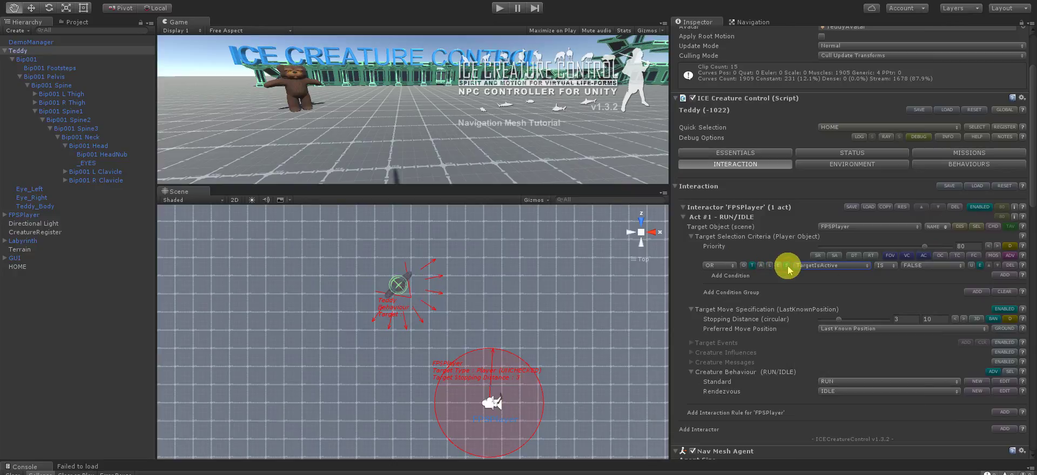
pyautogui.click(826, 269)
pyautogui.click(827, 269)
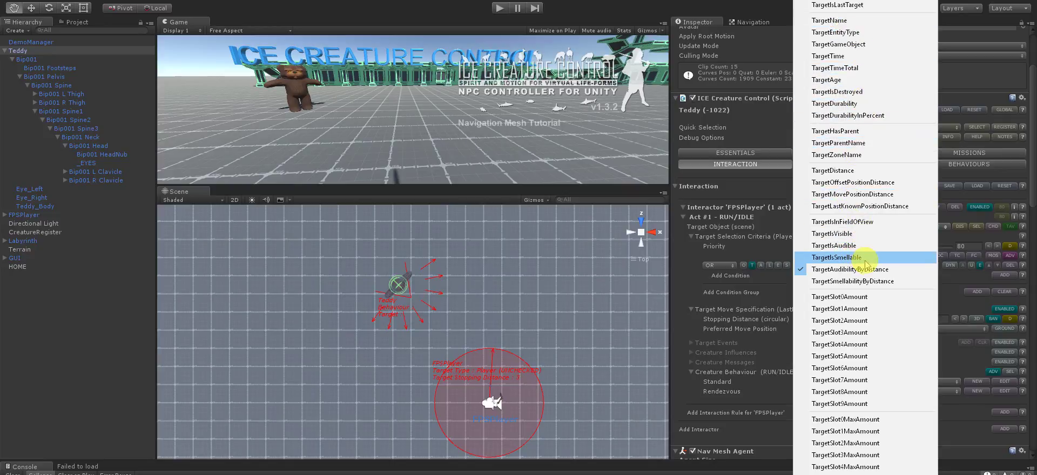
pyautogui.click(833, 170)
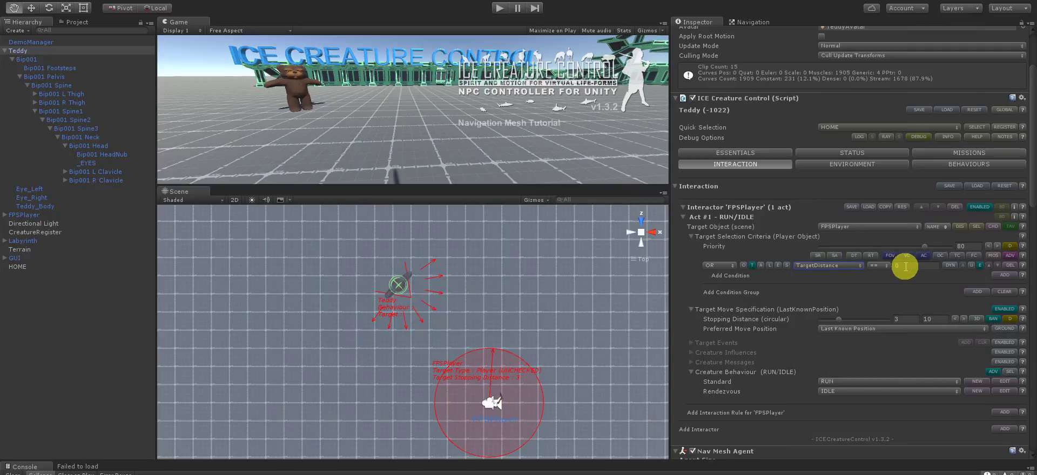
pyautogui.click(879, 265)
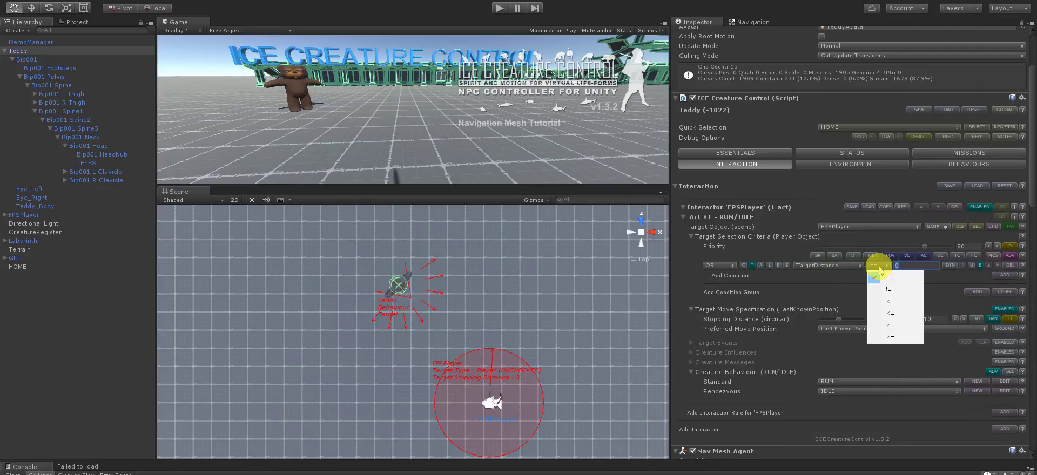
pyautogui.click(890, 313)
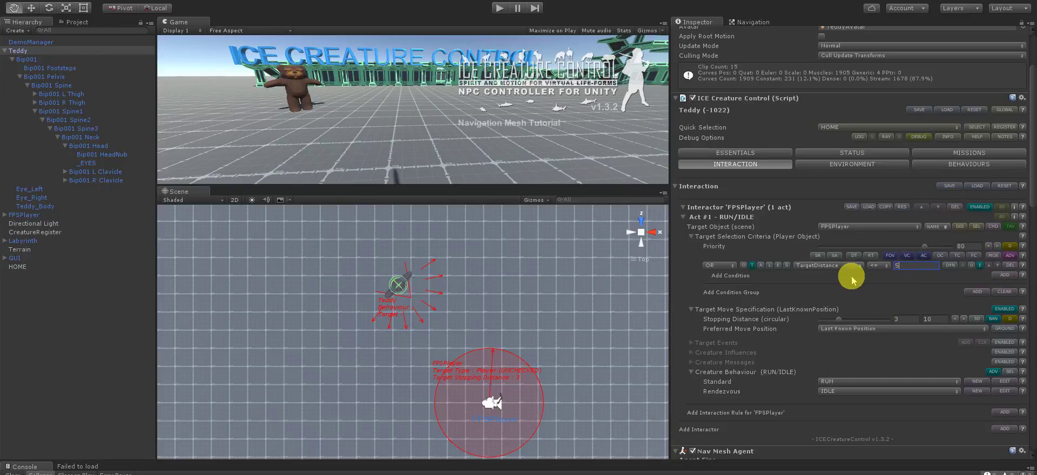
# Add a second condition to the OR group and try the active target, last target and environment categories for it.
pyautogui.click(1006, 276)
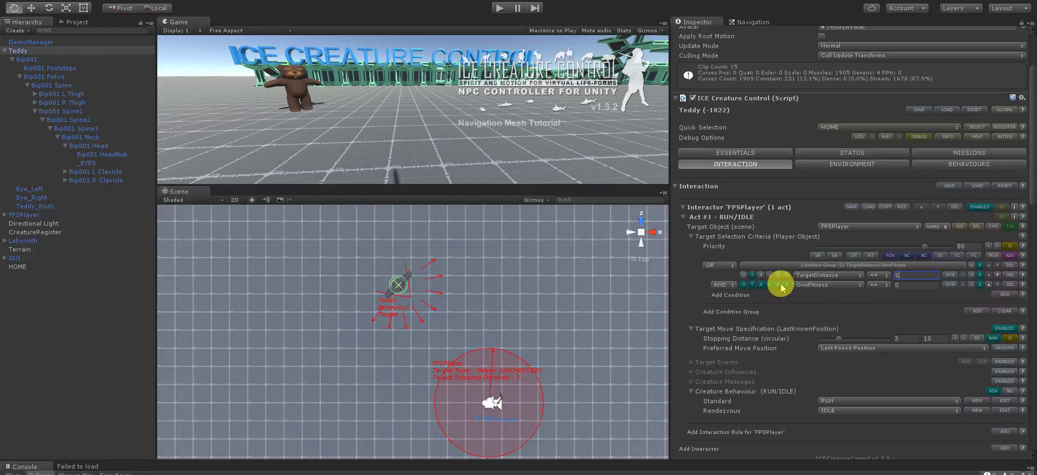
pyautogui.click(753, 286)
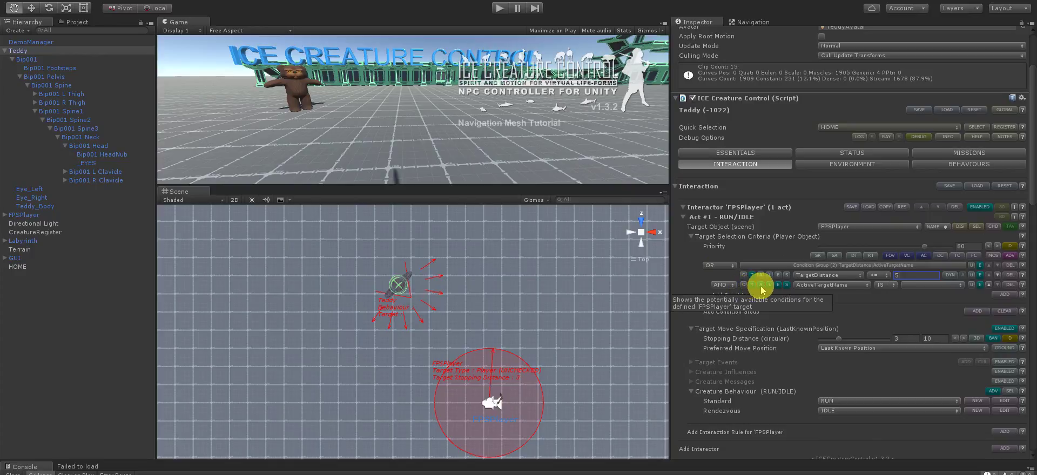
pyautogui.click(770, 285)
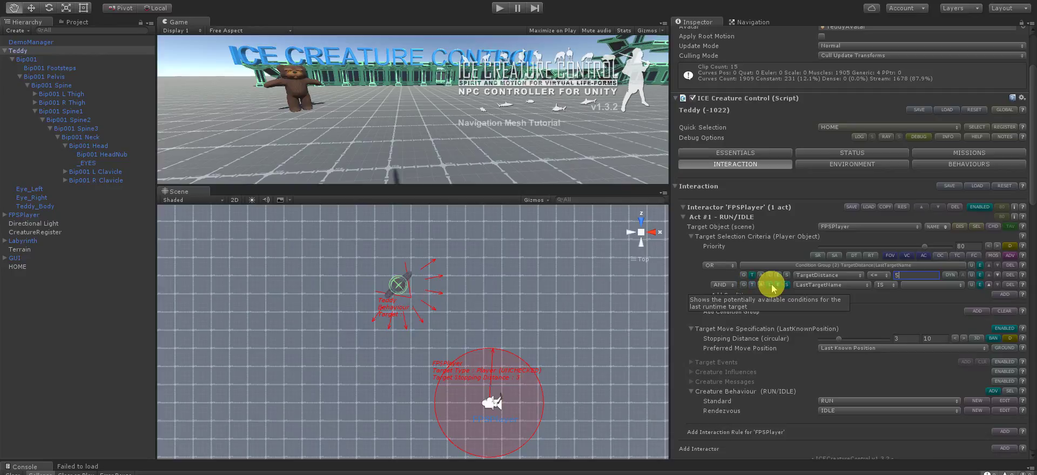
pyautogui.click(778, 286)
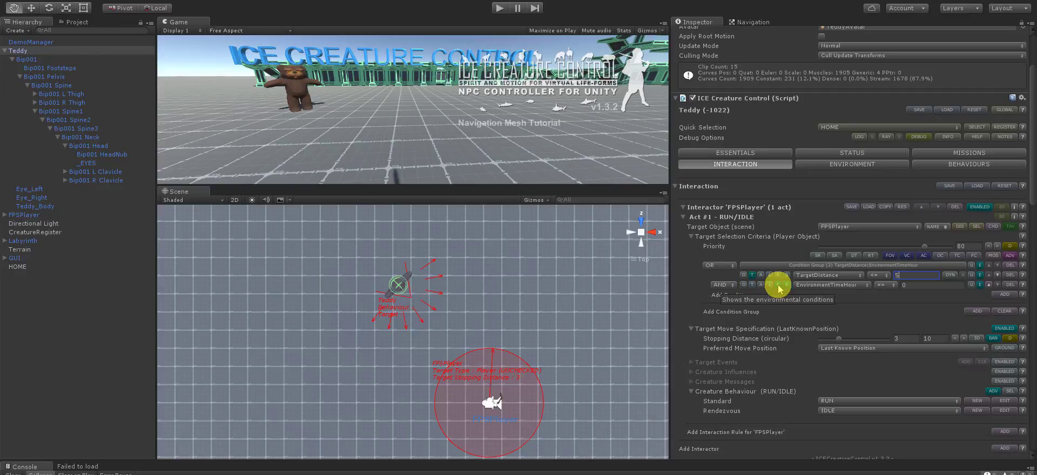
# Set the AND condition to SystemInputKey IS H and apply Teddy's changes to its prefab.
pyautogui.click(787, 285)
pyautogui.click(813, 285)
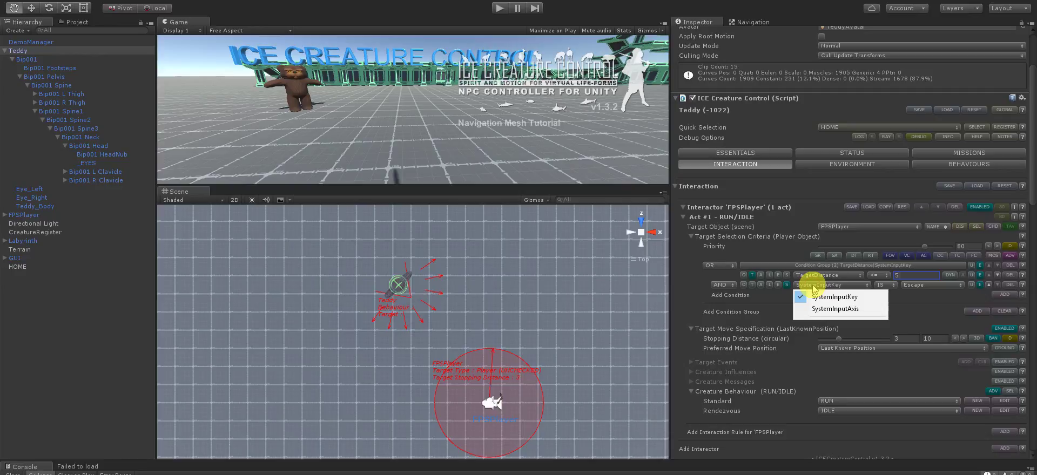
pyautogui.click(849, 297)
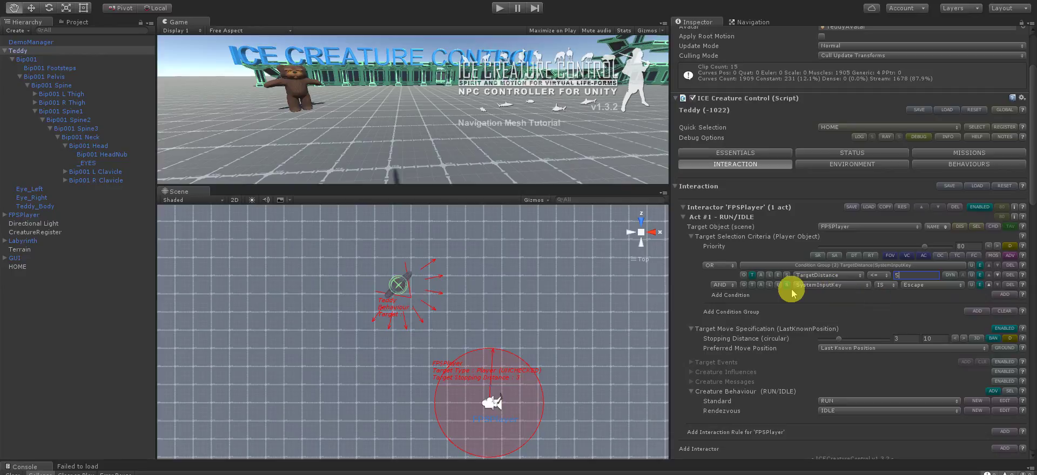
pyautogui.click(923, 288)
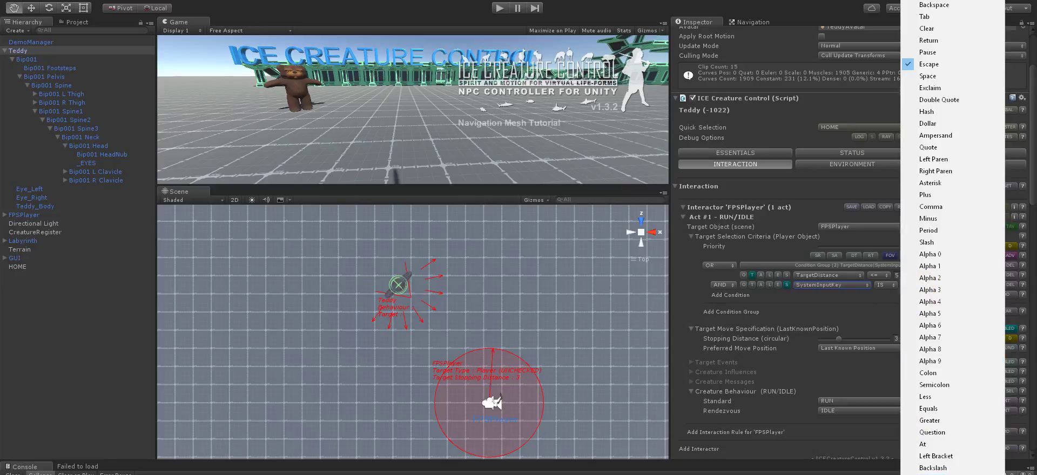
pyautogui.scroll(-3, 951, 238)
pyautogui.press('h')
pyautogui.press('Return')
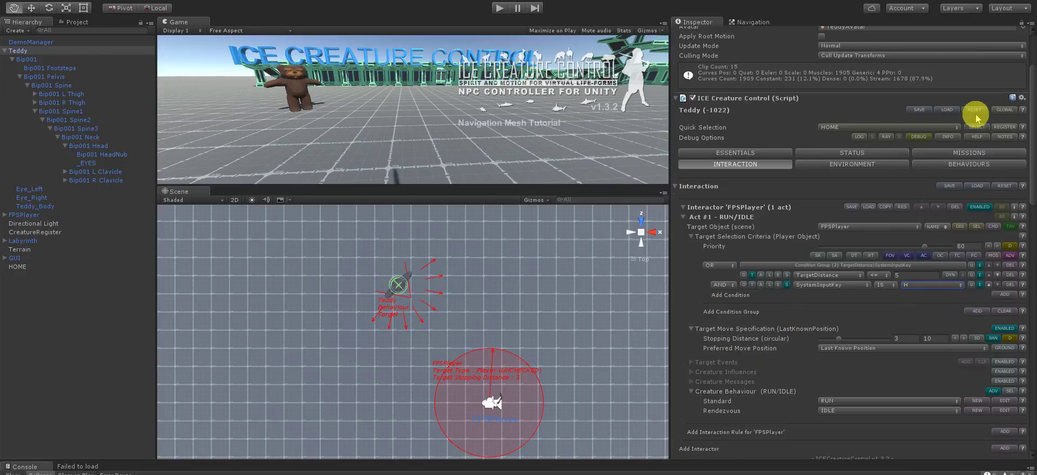
pyautogui.scroll(3, 980, 108)
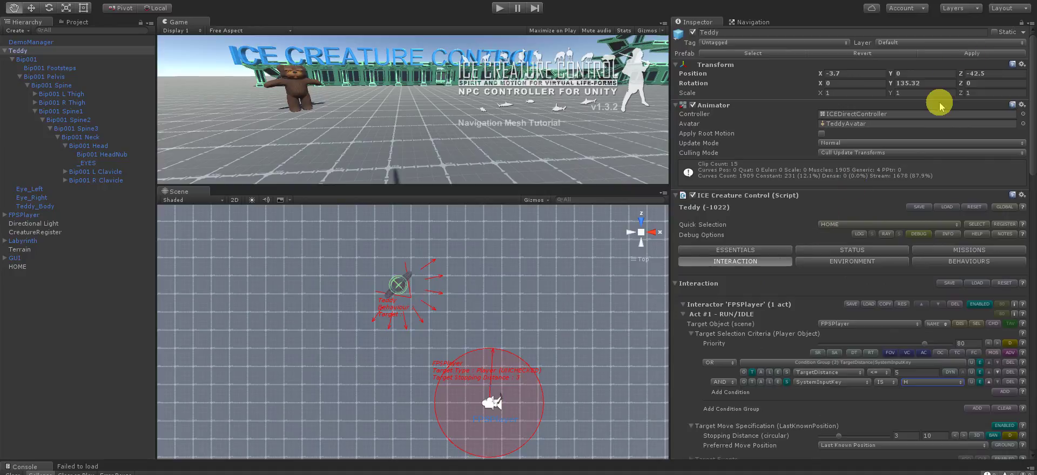
pyautogui.click(961, 54)
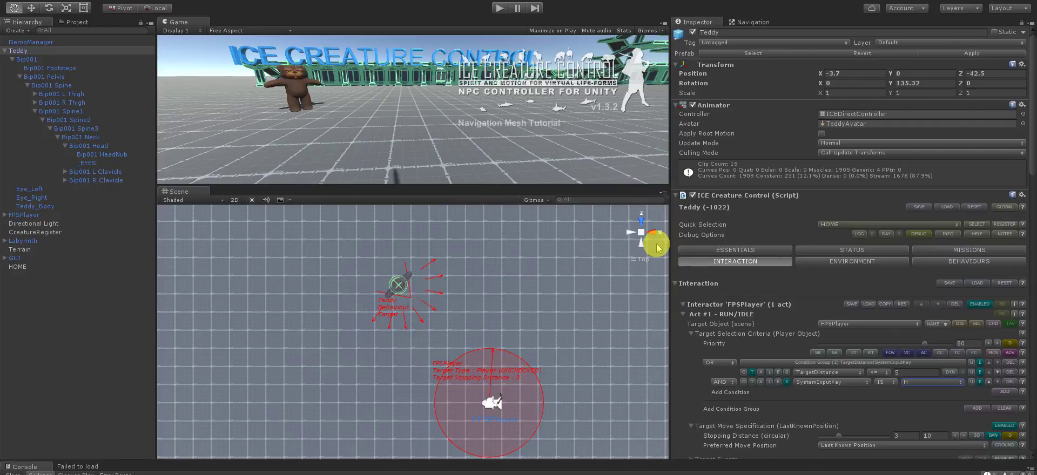
# Run the scene and trigger the H input to test whether Teddy reacts to the nearby player.
pyautogui.click(498, 9)
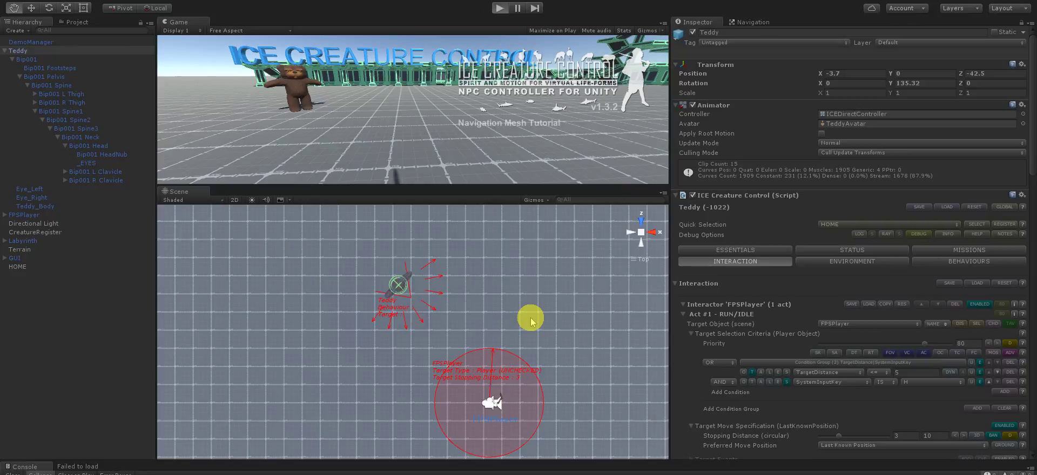
pyautogui.click(500, 7)
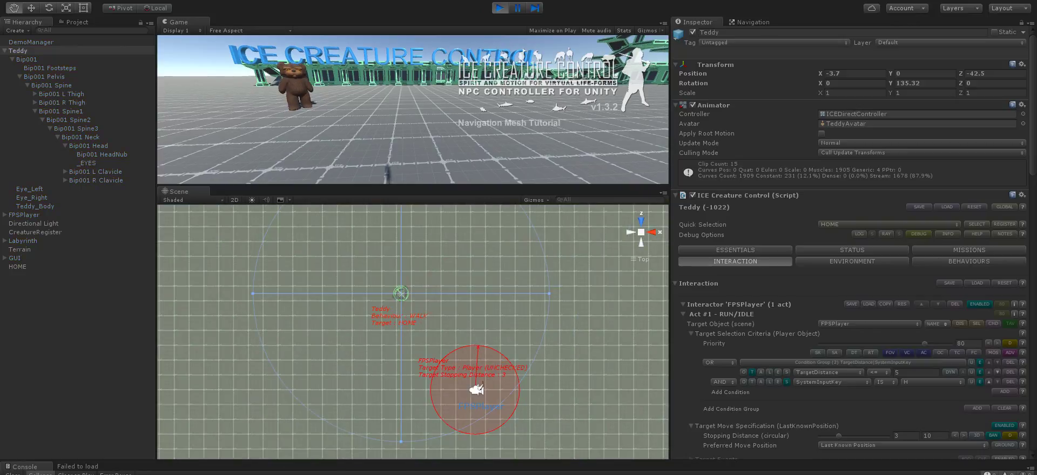
pyautogui.press('h')
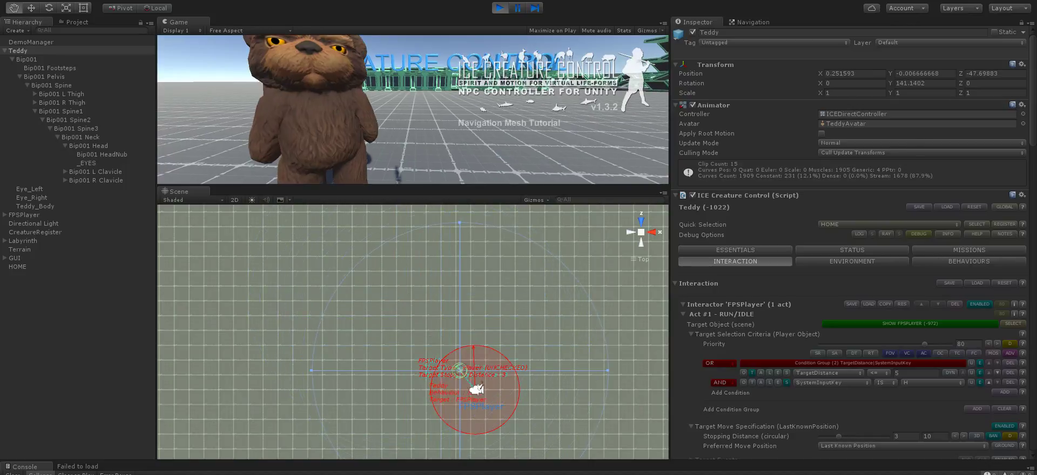
# Move the player through the labyrinth, test Teddy's sensory checks and the H input condition again, and end the test run.
pyautogui.press('w')
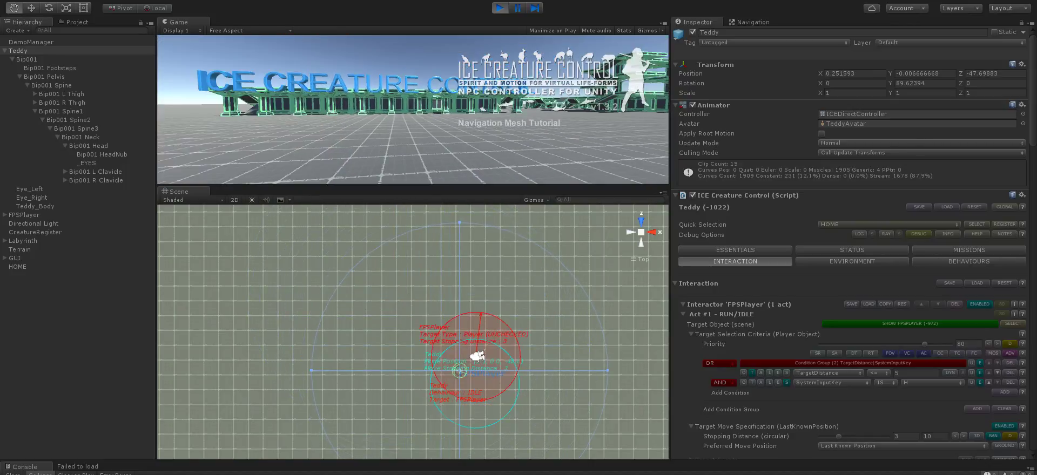
pyautogui.press('w')
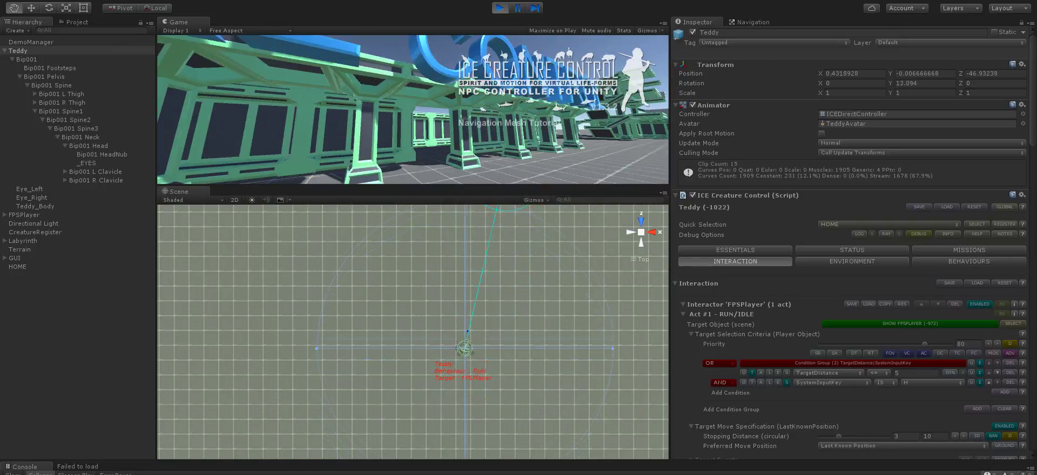
pyautogui.press('w')
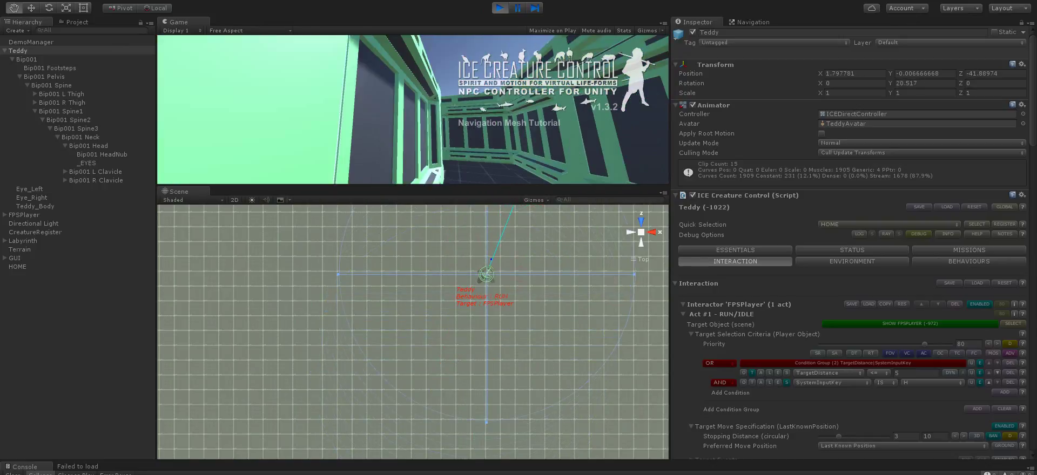
pyautogui.press('w')
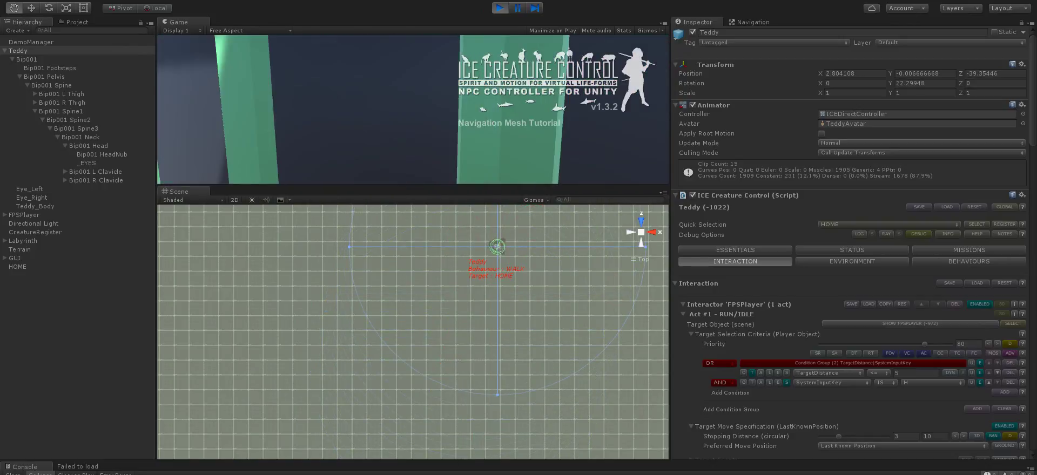
pyautogui.press('w')
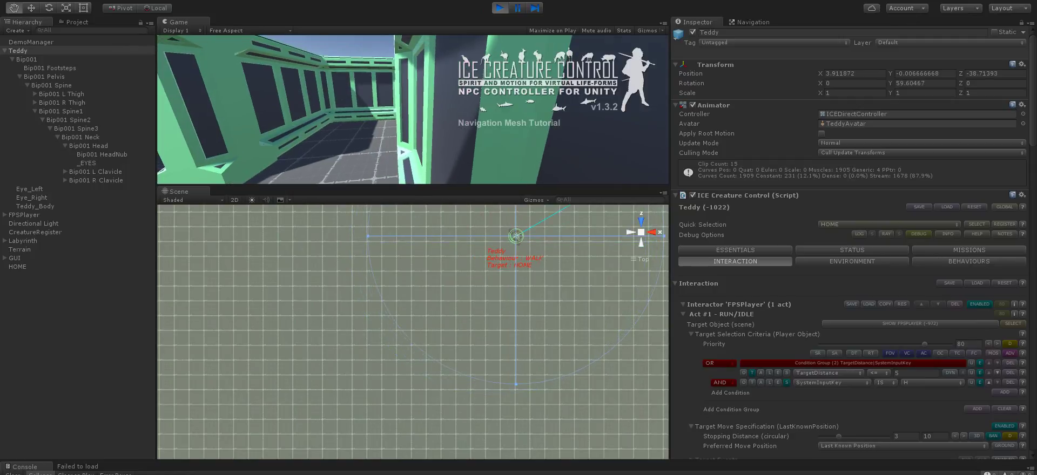
pyautogui.press('w')
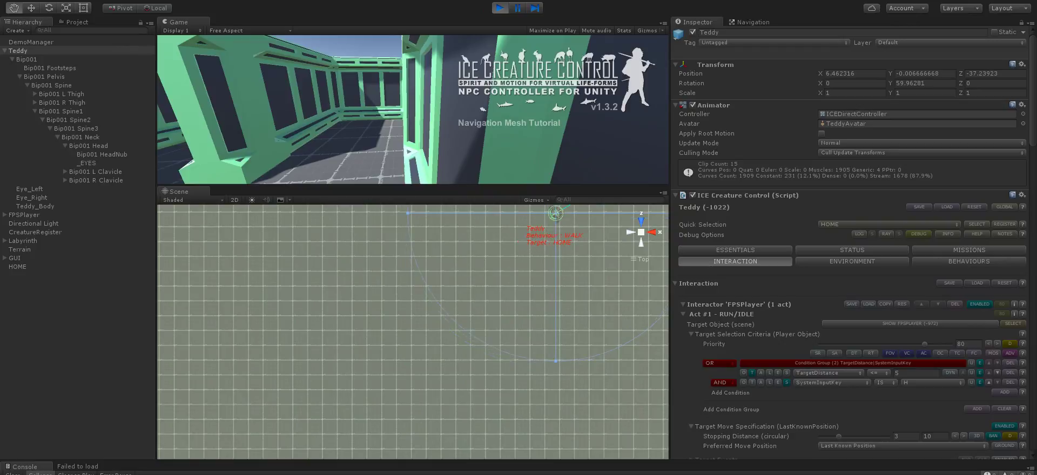
pyautogui.press('w')
pyautogui.press('w')
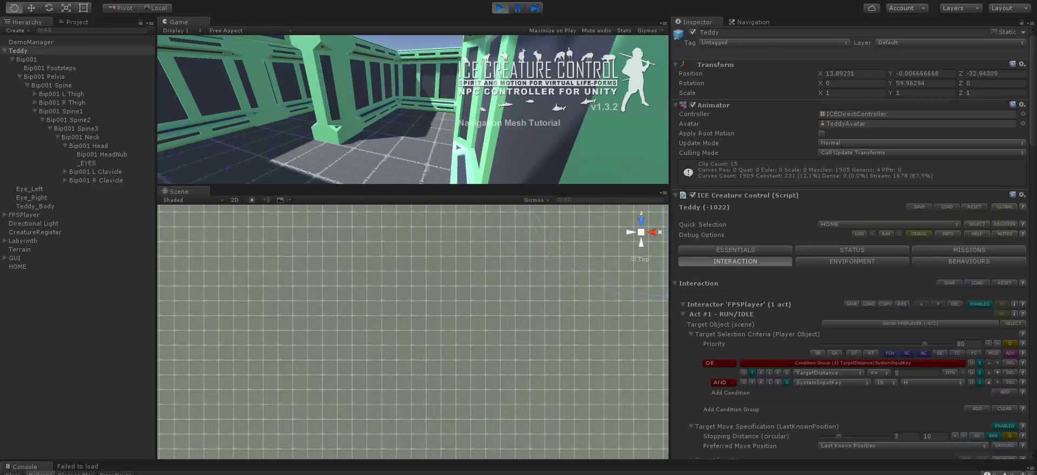
pyautogui.press('h')
pyautogui.press('h')
pyautogui.press('Escape')
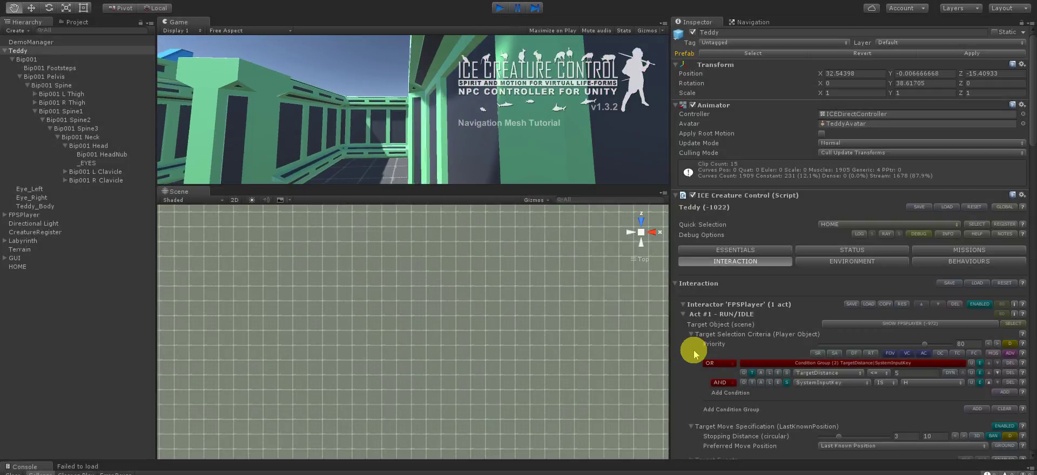
pyautogui.hotkey('ctrl', 'p')
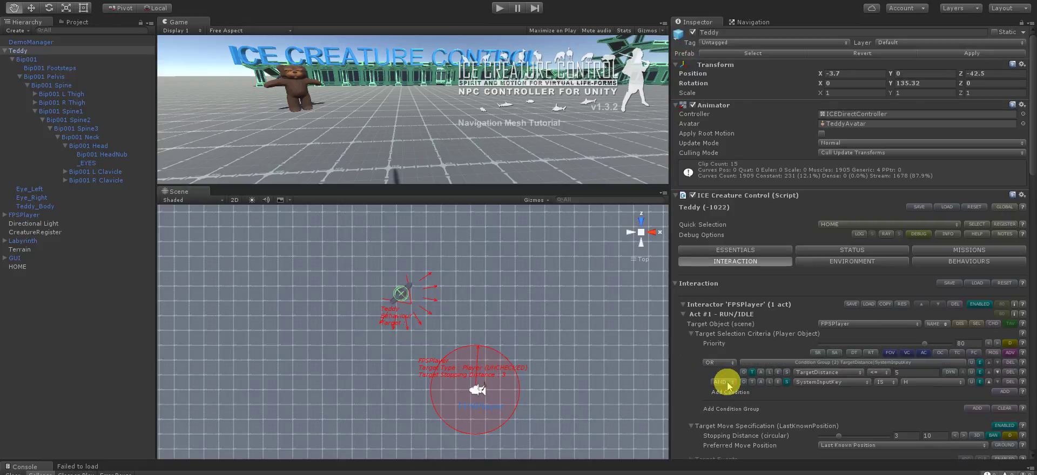
# Change the SystemInputKey condition's operator to OR and apply Teddy's changes to its prefab.
pyautogui.click(727, 383)
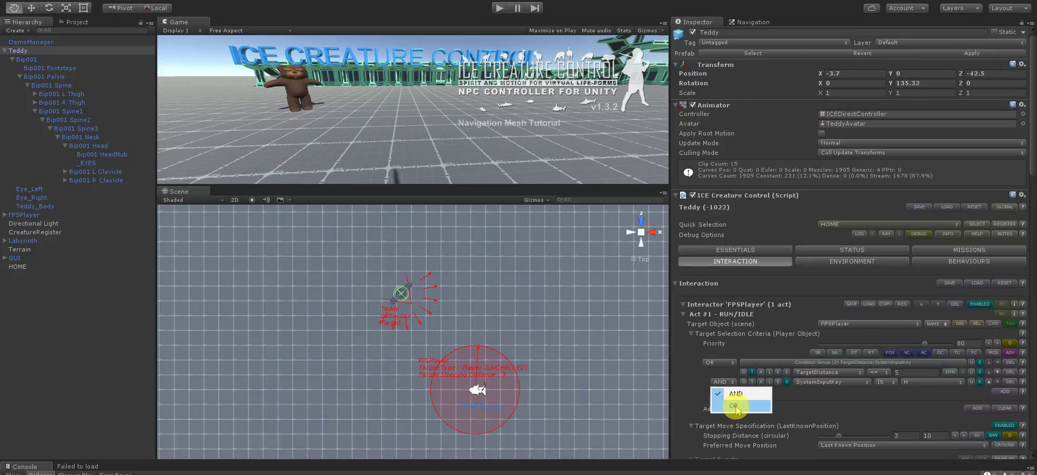
pyautogui.click(741, 408)
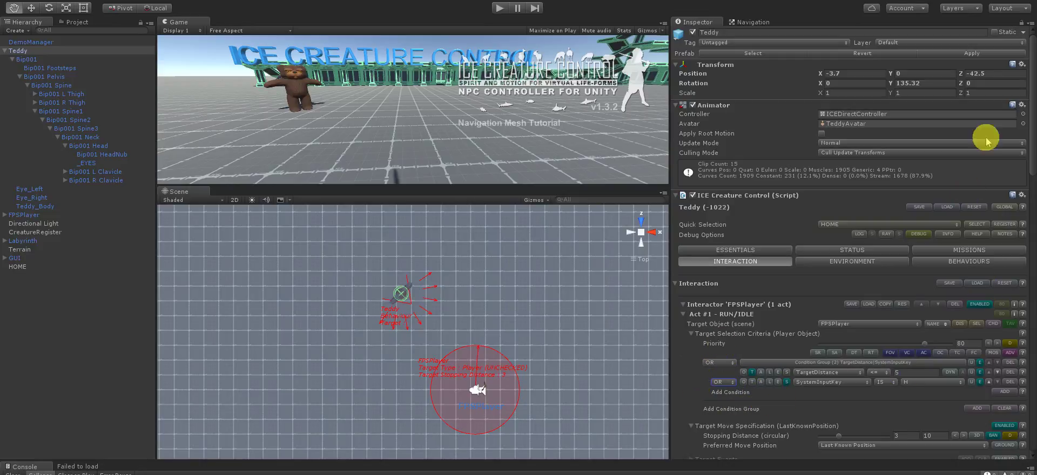
pyautogui.click(970, 55)
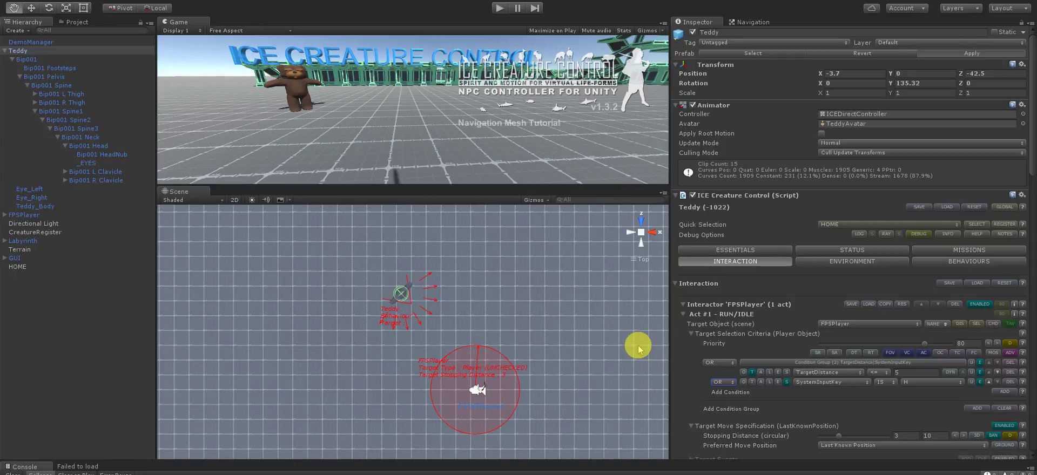
# Run the scene and walk the player through the labyrinth to a spot away from Teddy.
pyautogui.click(500, 8)
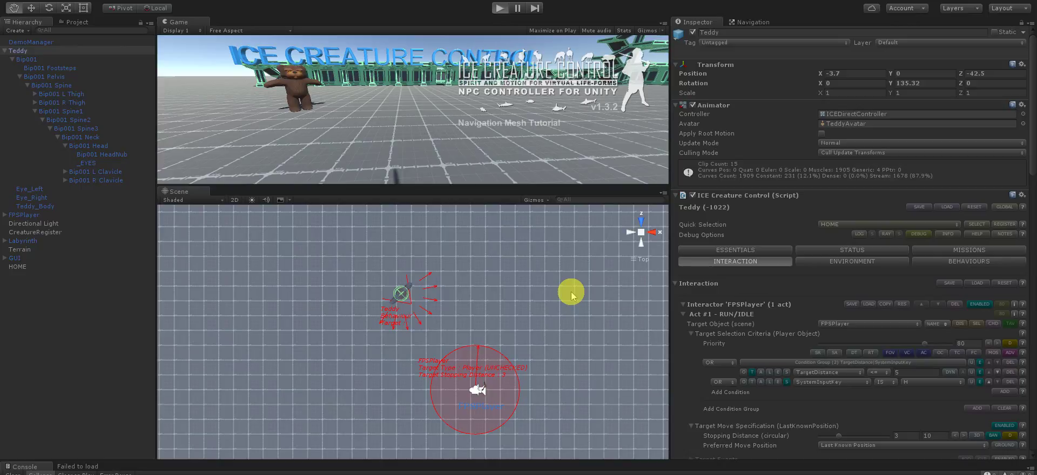
pyautogui.hotkey('ctrl', 'p')
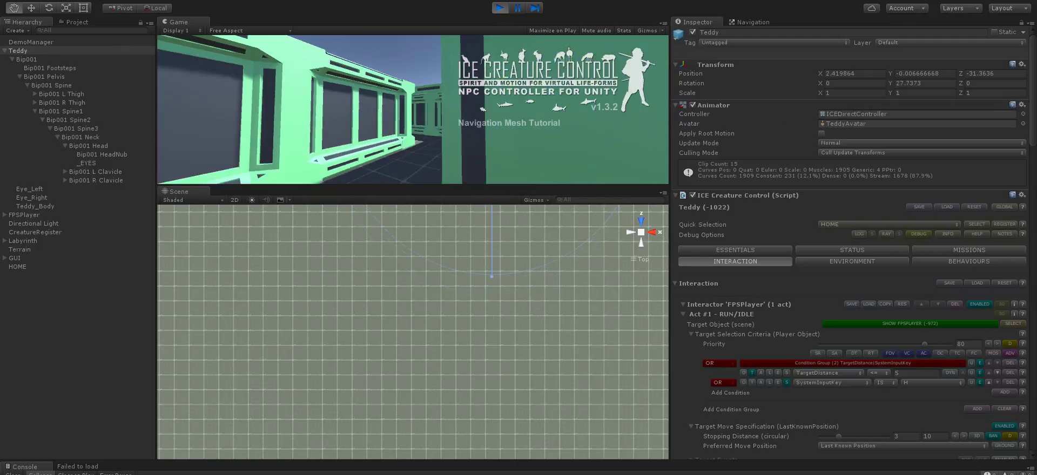
pyautogui.press('w')
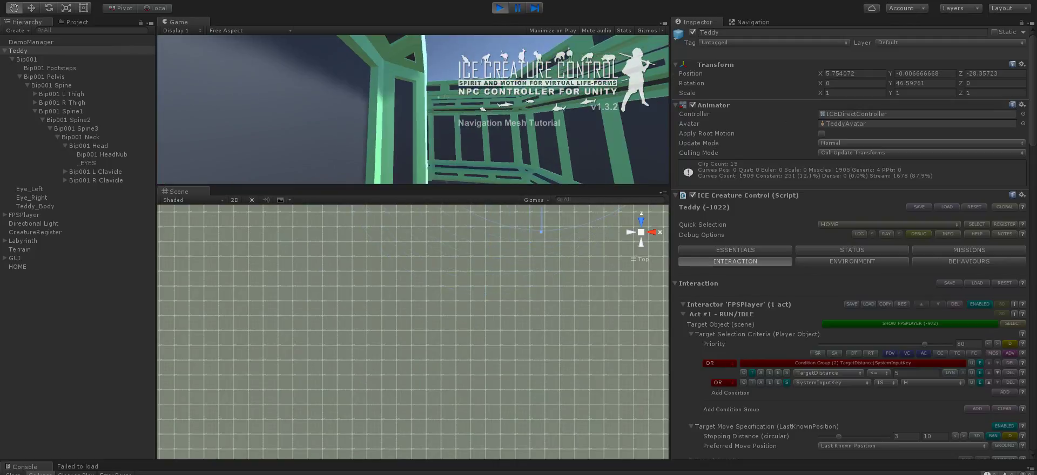
pyautogui.press('w')
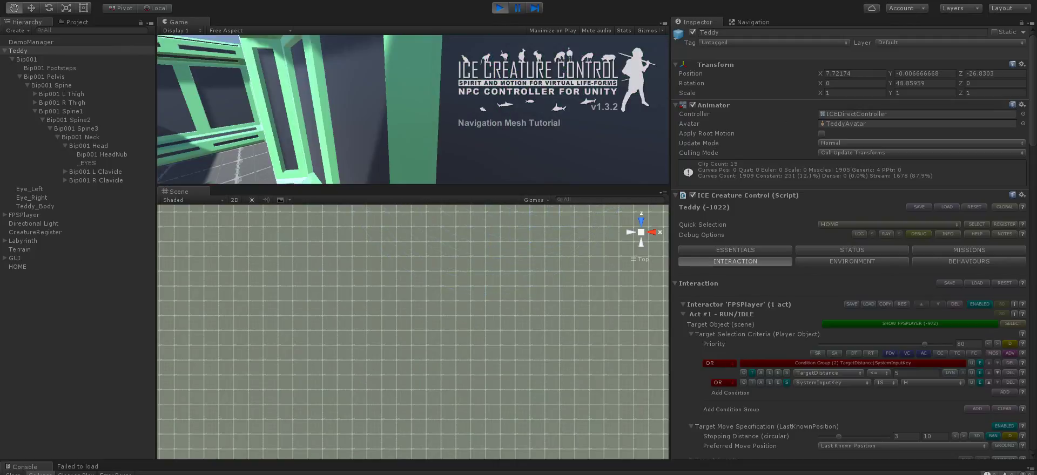
pyautogui.press('w')
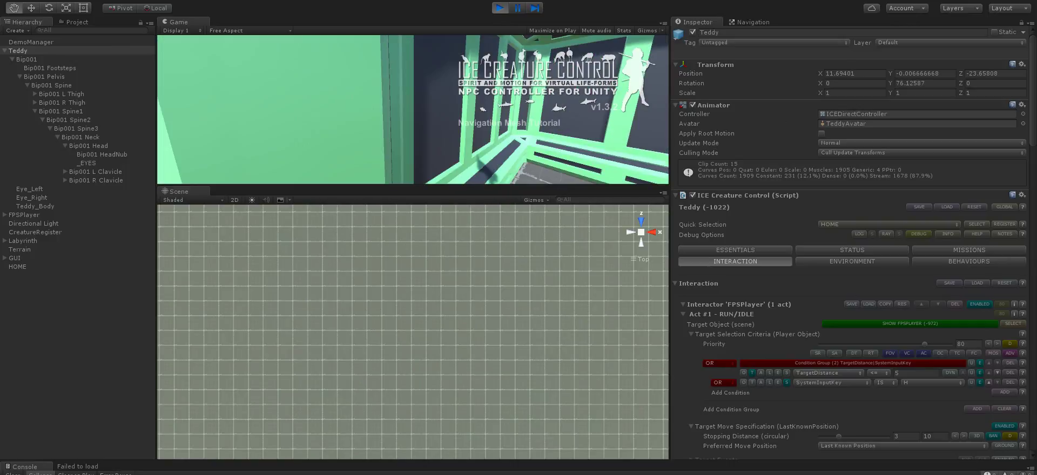
pyautogui.press('w')
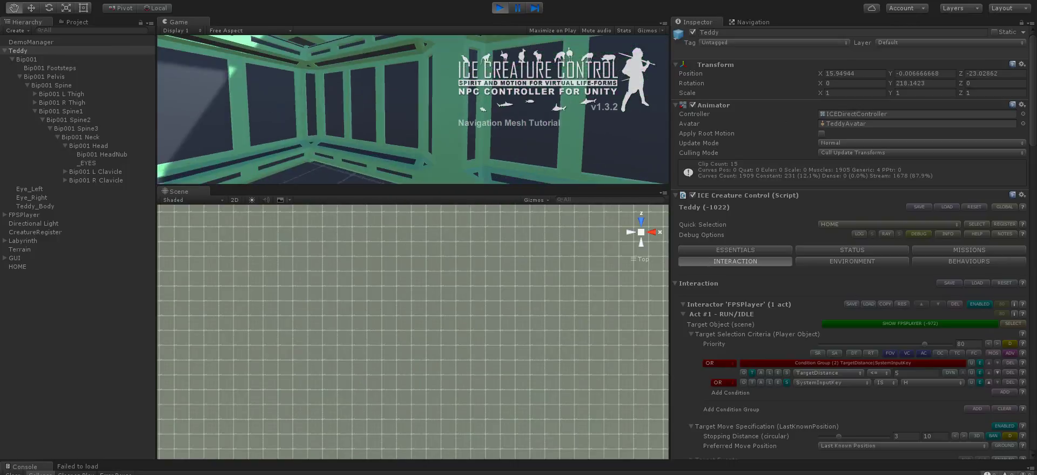
pyautogui.press('w')
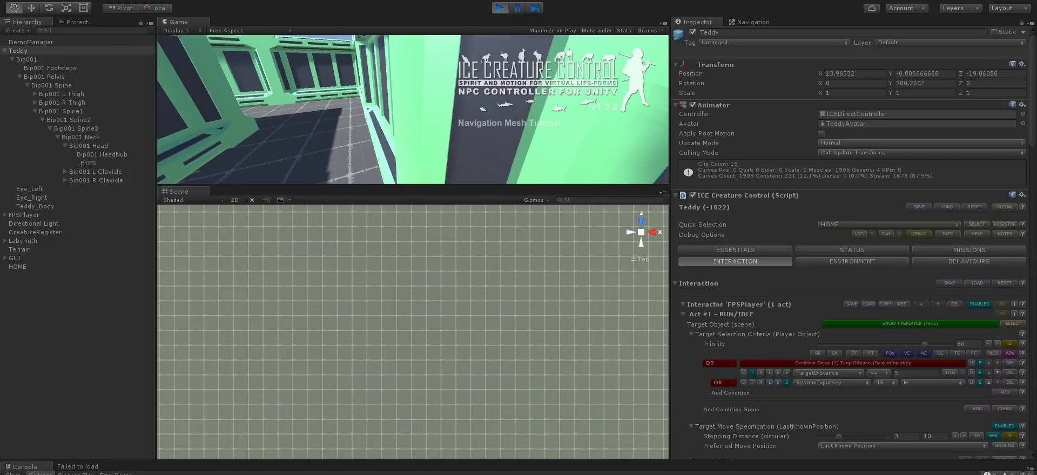
pyautogui.press('w')
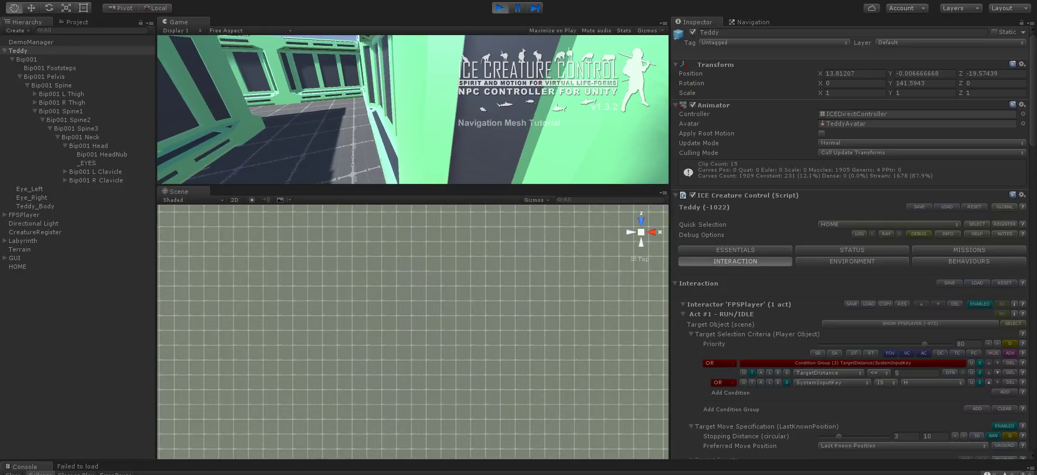
pyautogui.press('w')
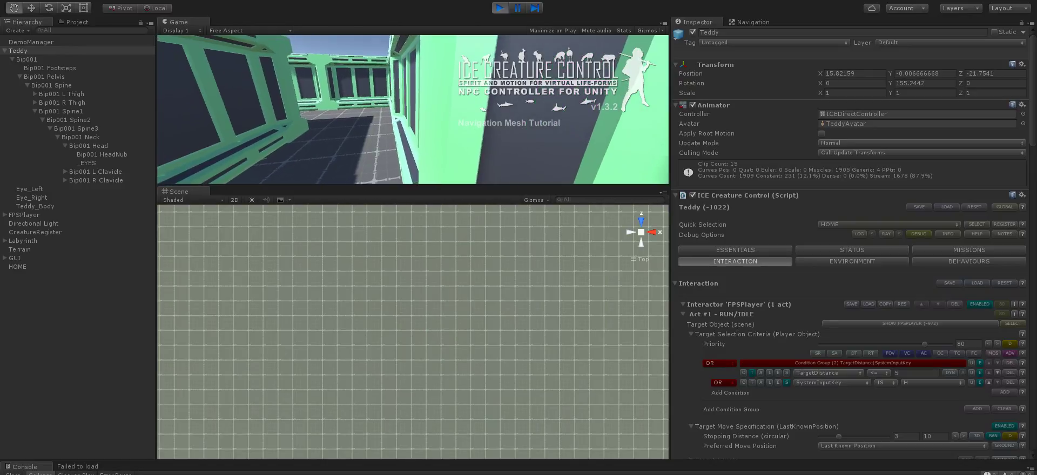
pyautogui.press('w')
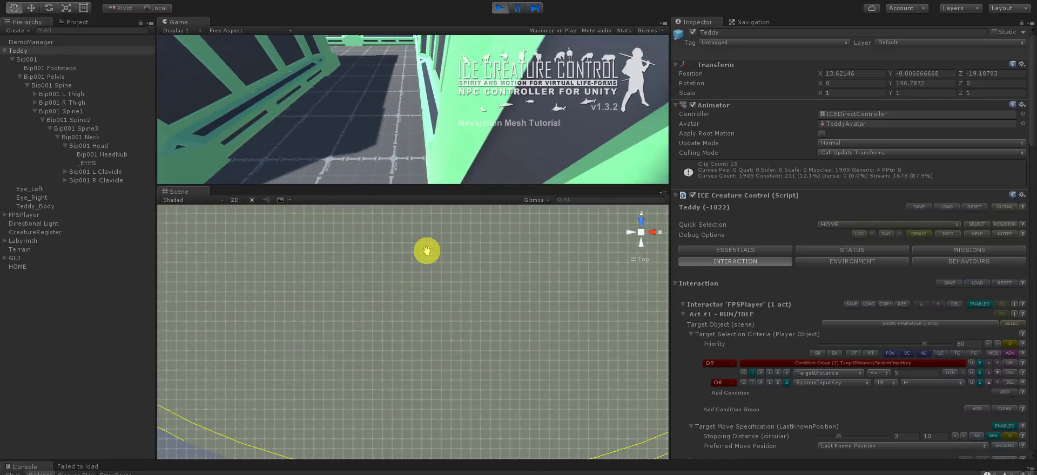
# Bring the labyrinth into the Scene view, trigger the H input to test whether Teddy comes to the distant player, and end the run.
pyautogui.moveTo(427, 254); pyautogui.dragTo(393, 382)
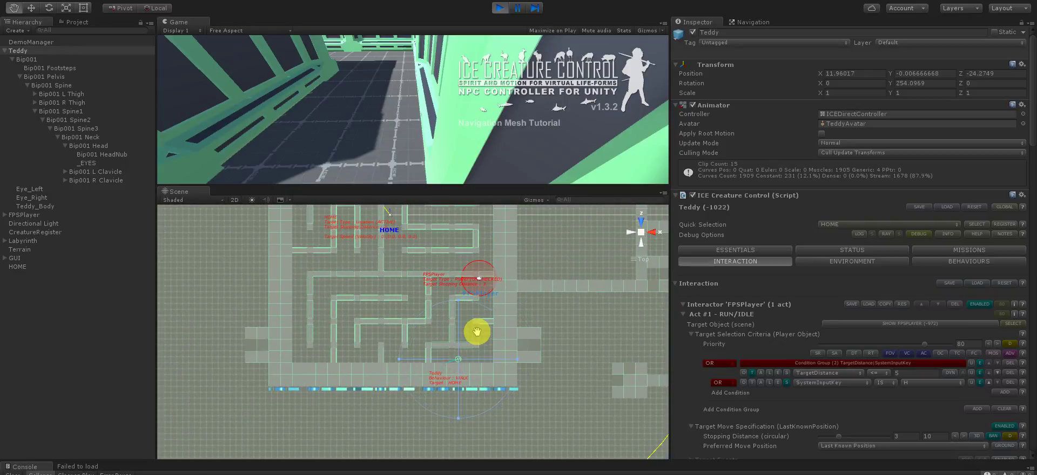
pyautogui.click(486, 121)
pyautogui.press('h')
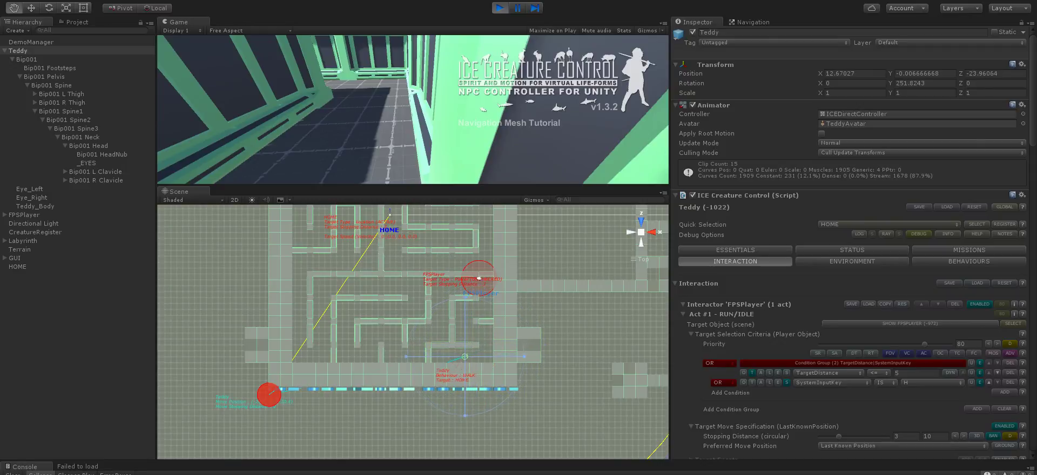
pyautogui.press('h')
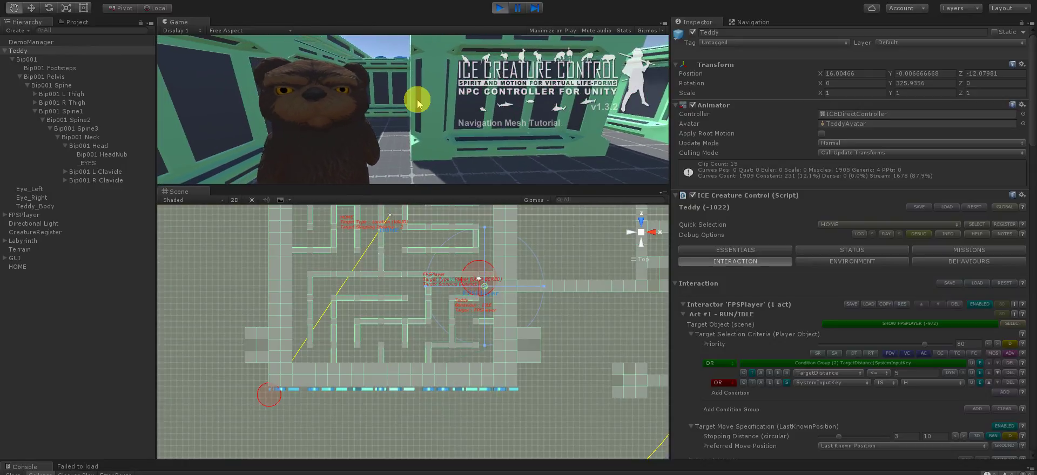
pyautogui.click(501, 8)
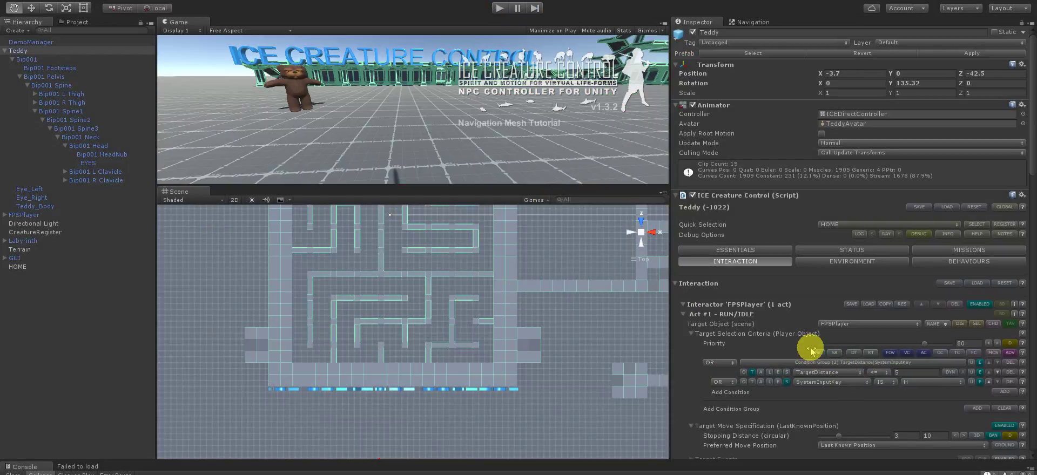
# Enable the Retaining Timer in the FPSPlayer target selection criteria and set it to 5 seconds.
pyautogui.scroll(-3, 810, 351)
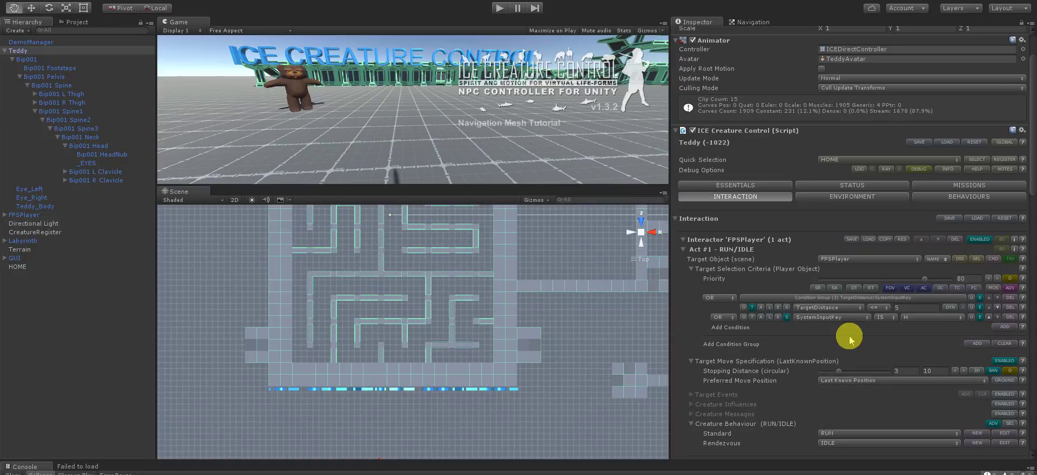
pyautogui.click(872, 289)
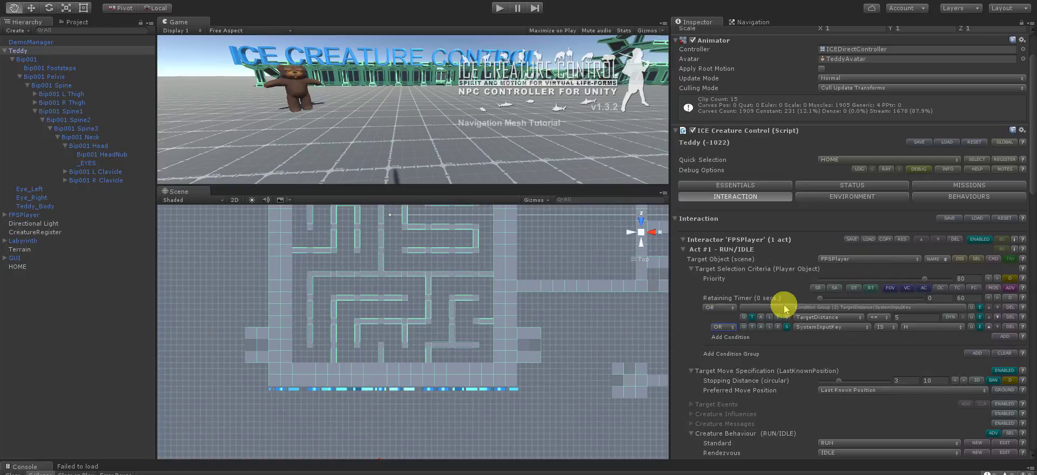
pyautogui.click(941, 299)
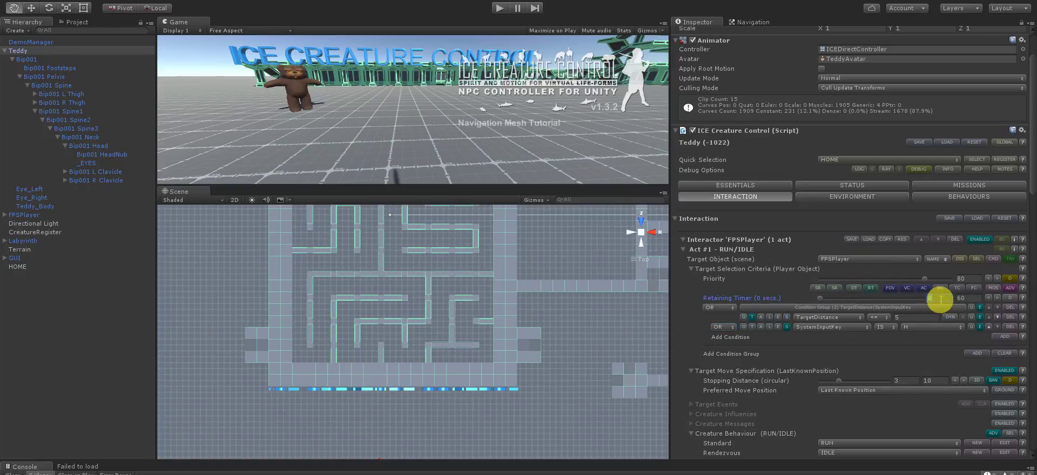
pyautogui.write('5')
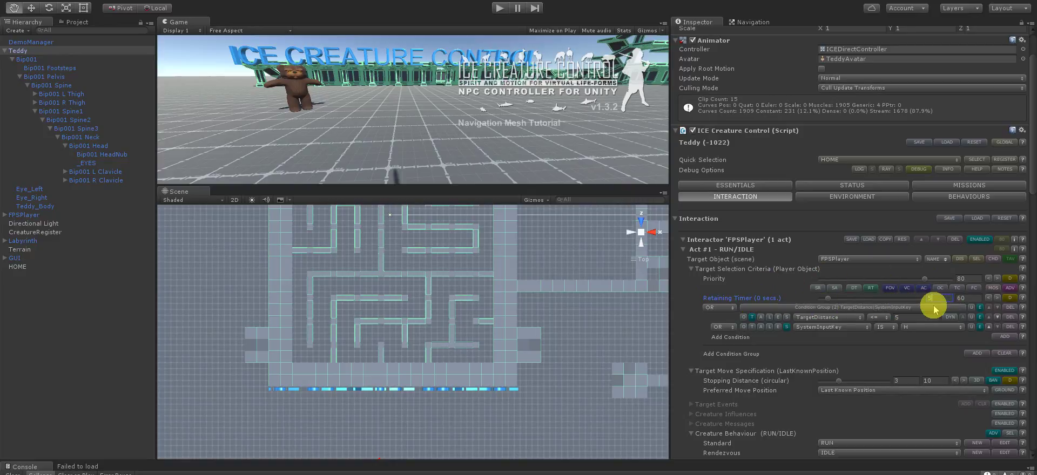
pyautogui.scroll(3, 1027, 113)
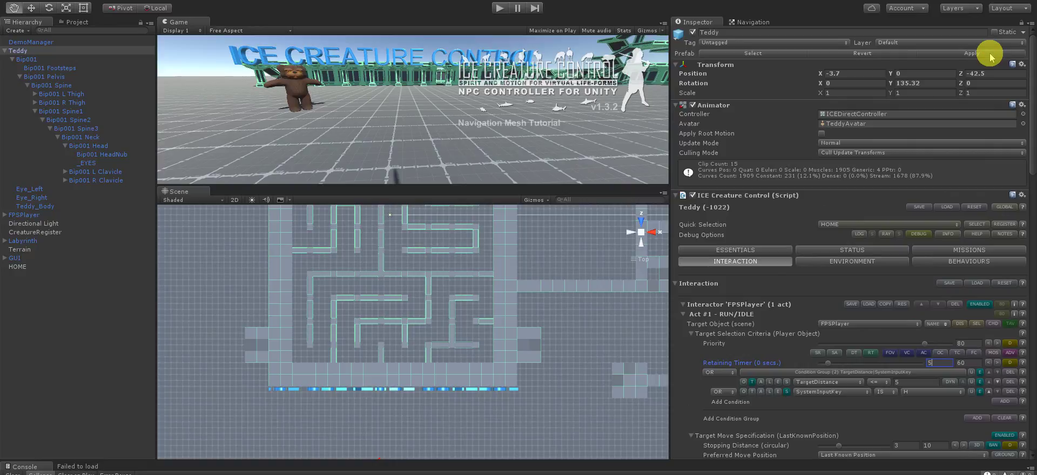
# Run the scene, hide the player in the labyrinth to test Teddy's retaining time and the H input, and end the run.
pyautogui.click(498, 8)
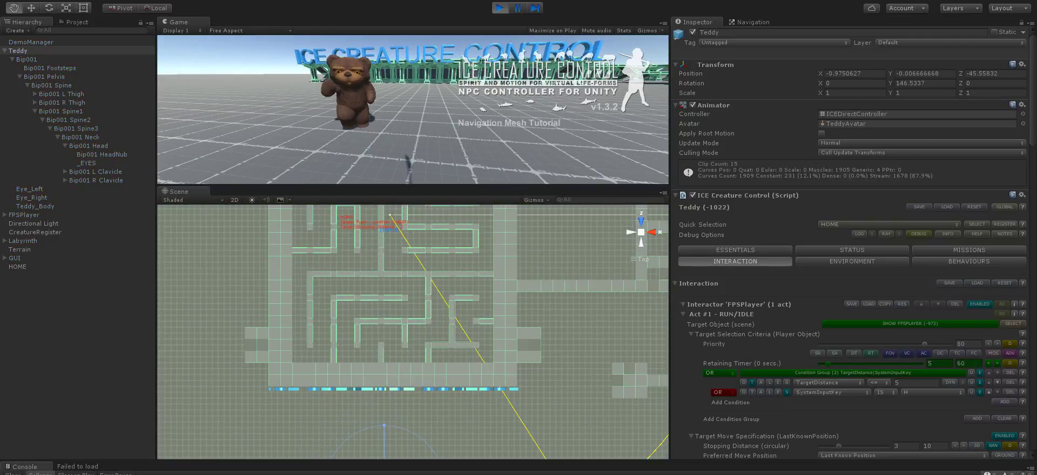
pyautogui.press('w')
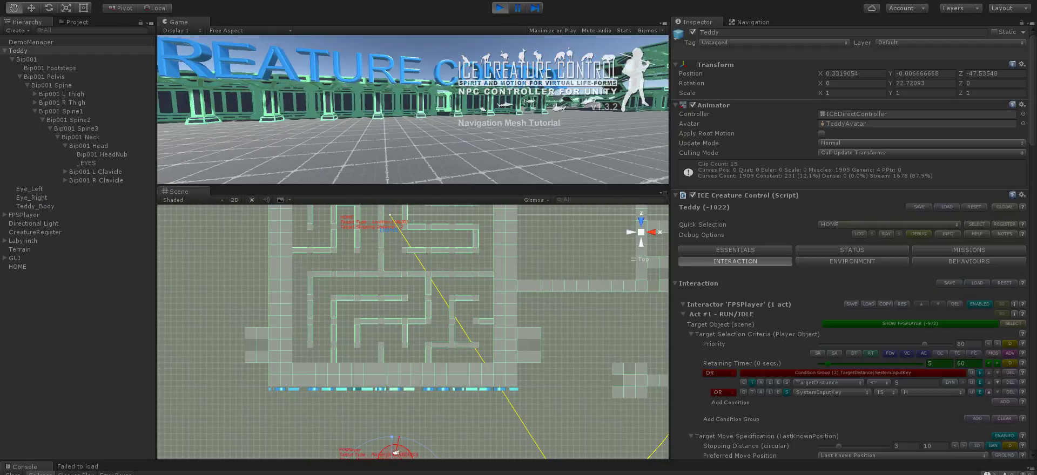
pyautogui.press('w')
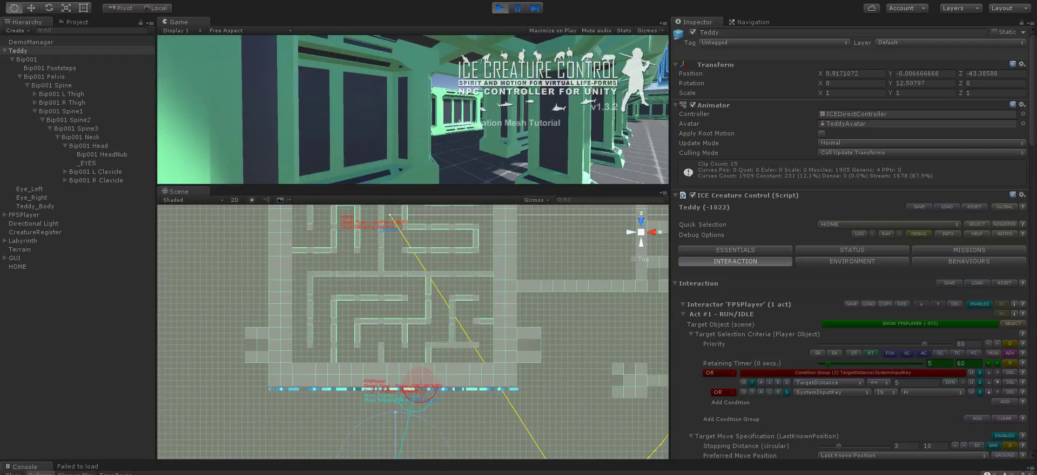
pyautogui.press('w')
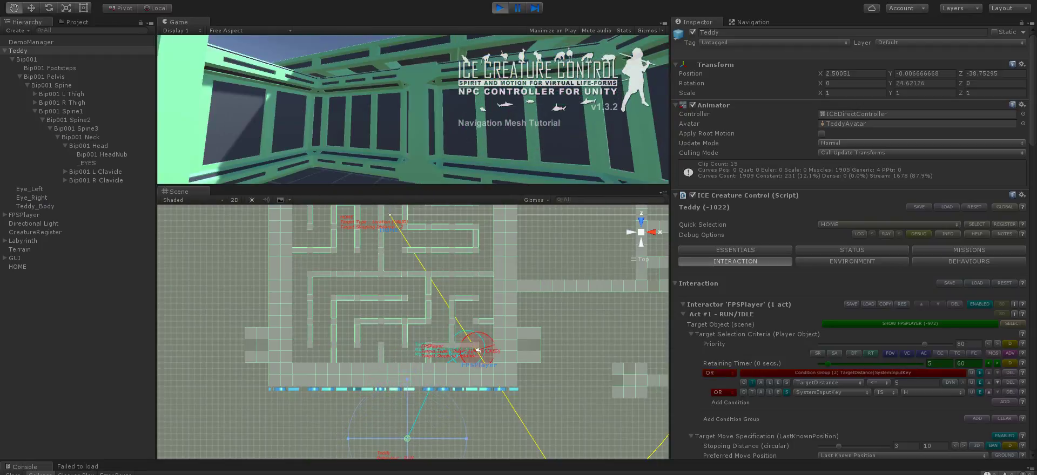
pyautogui.press('w')
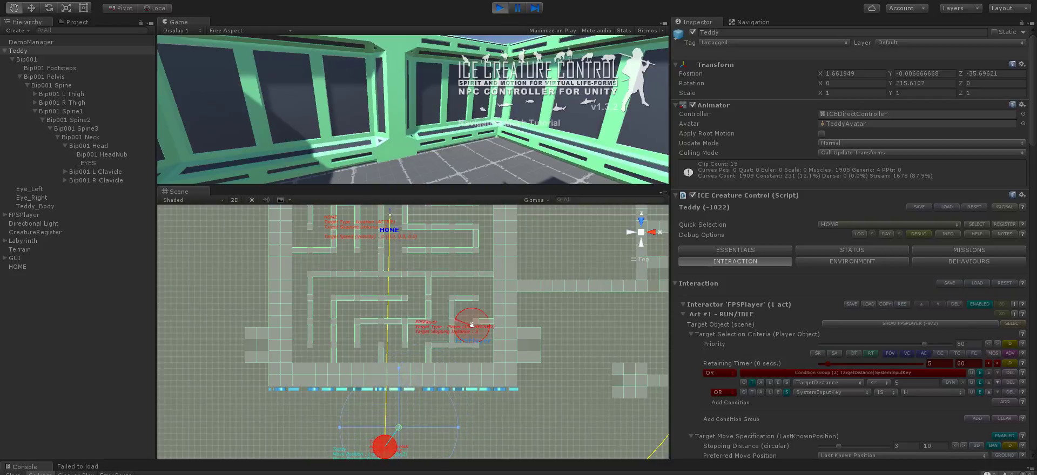
pyautogui.press('h')
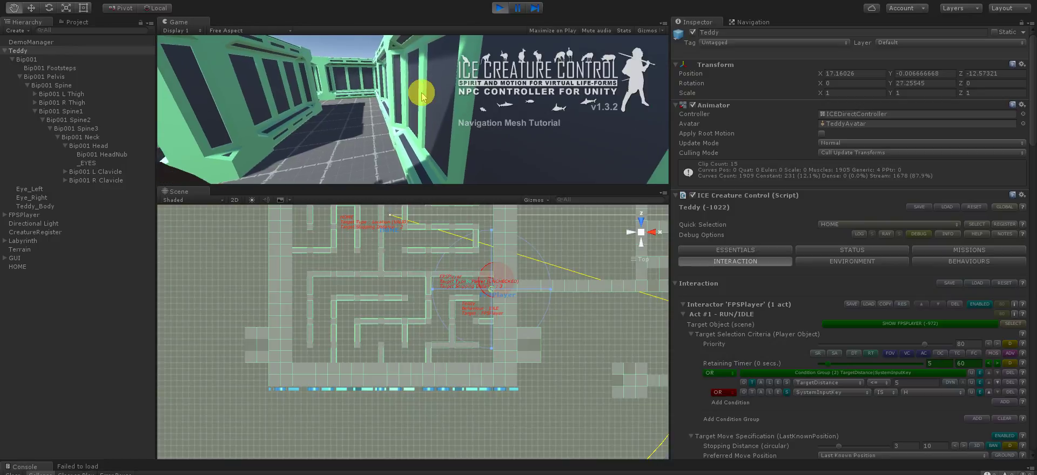
pyautogui.click(496, 9)
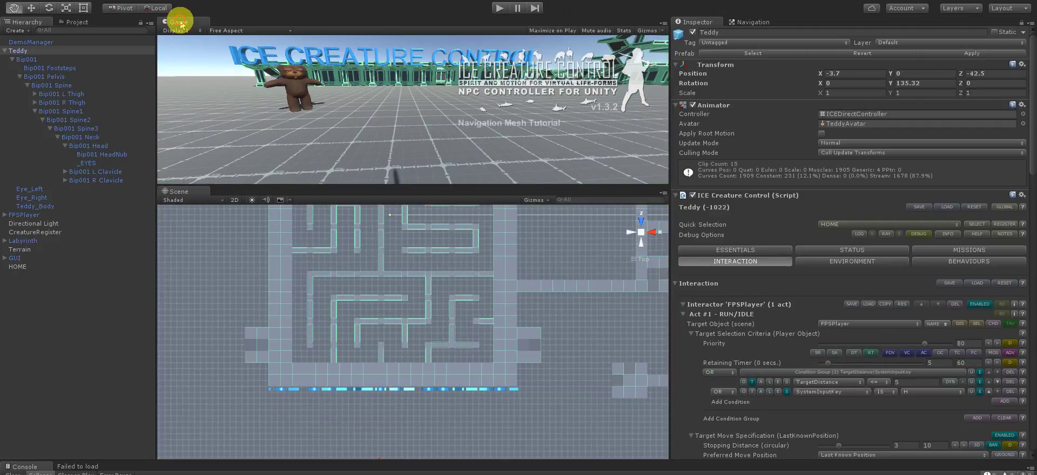
# Dock the Game view beside the Scene view, run the scene with the enlarged view while moving the player around the labyrinth, and end the run.
pyautogui.moveTo(180, 22); pyautogui.dragTo(225, 189)
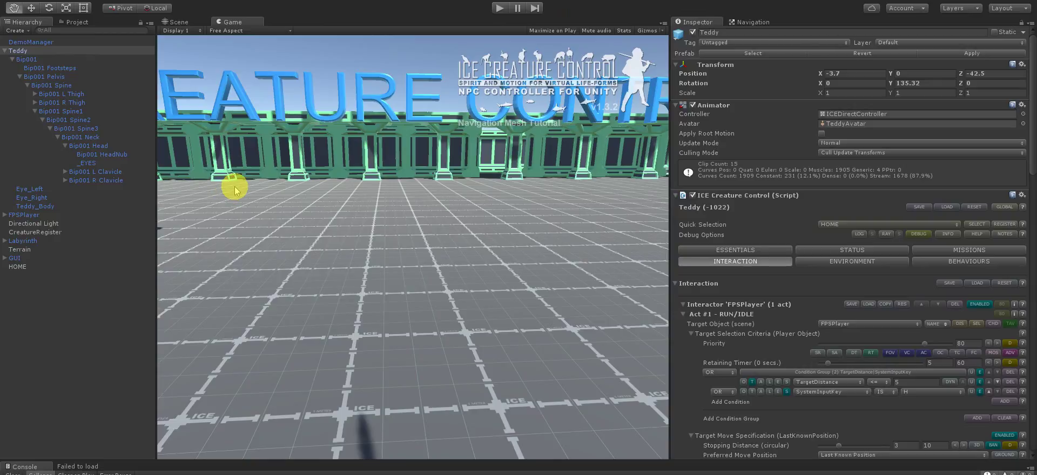
pyautogui.click(499, 8)
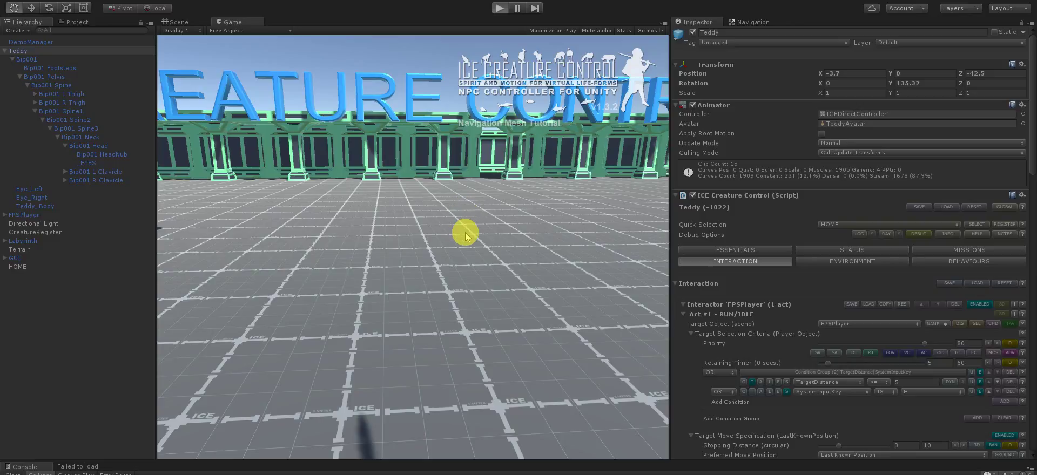
pyautogui.hotkey('ctrl', 'p')
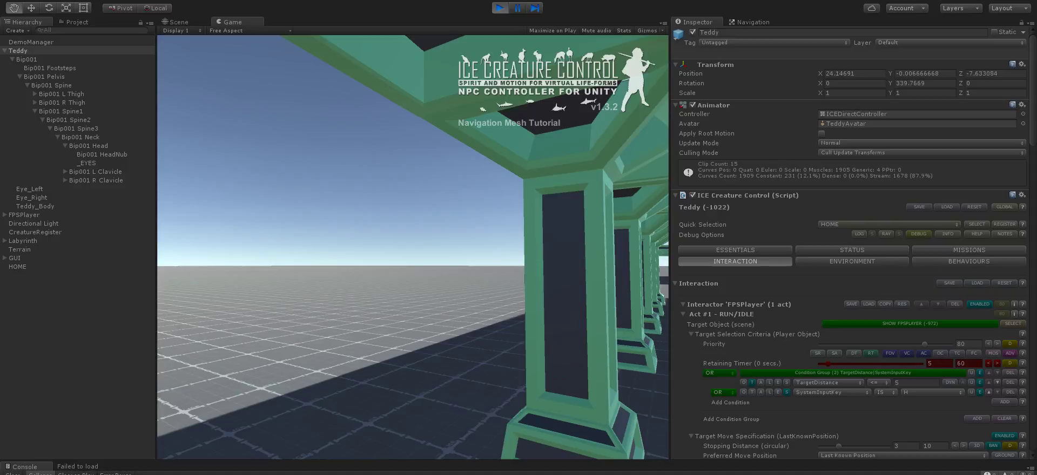
pyautogui.press('w')
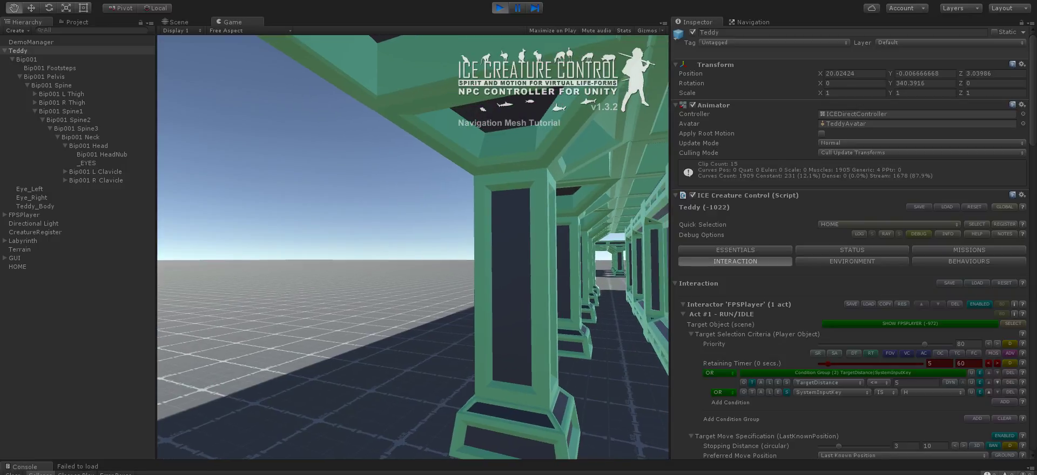
pyautogui.press('w')
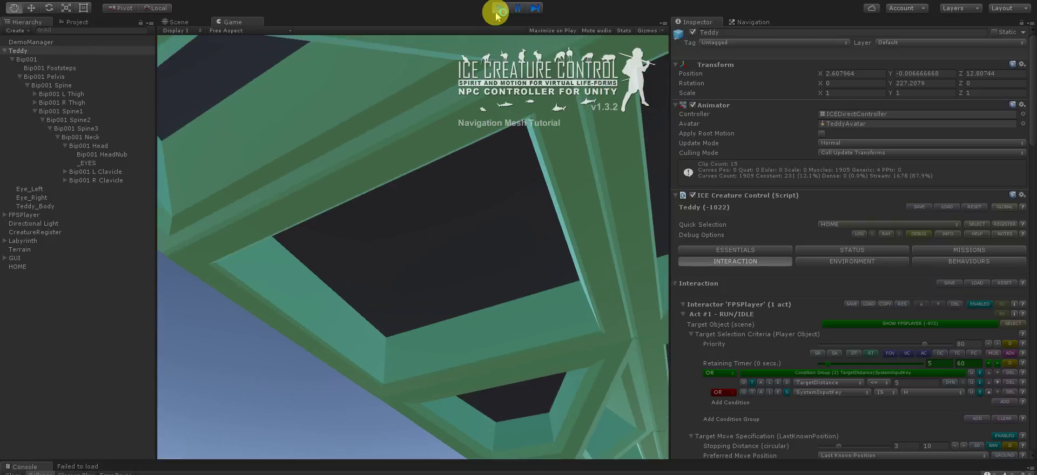
pyautogui.click(497, 12)
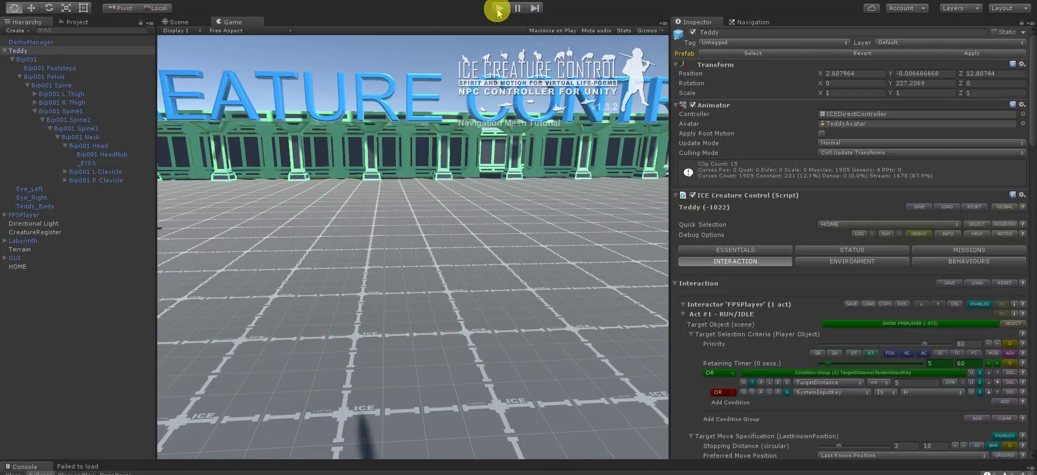
# Review the FPSPlayer target selection criteria, including the Retaining Timer and conditions, and apply Teddy's changes to its prefab.
pyautogui.scroll(-2, 750, 295)
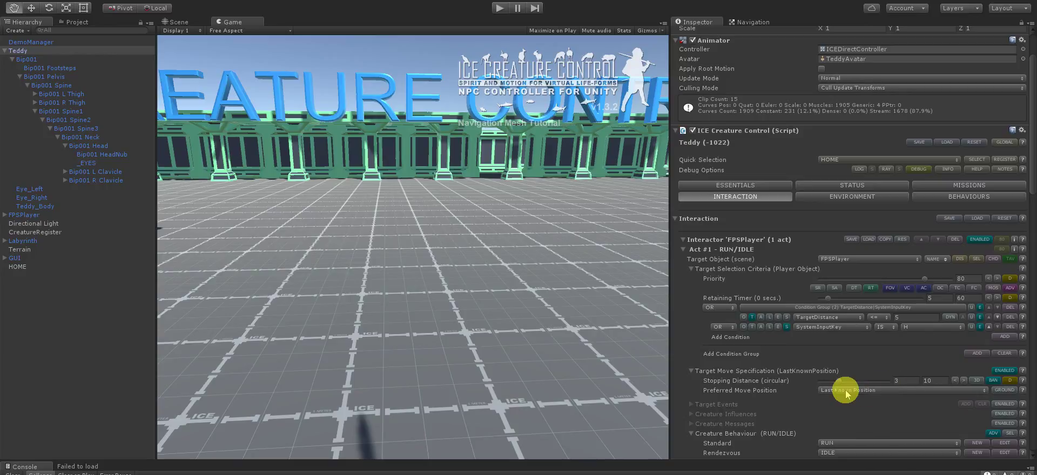
pyautogui.click(890, 288)
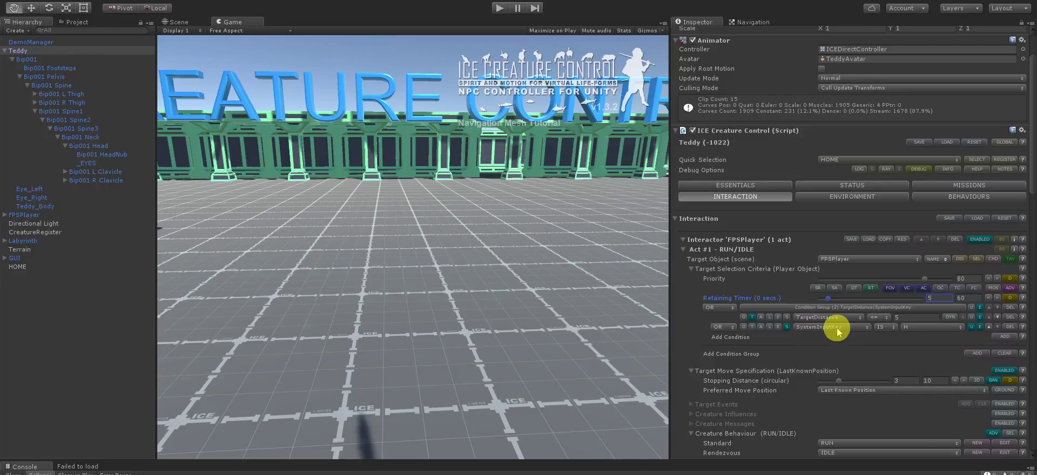
pyautogui.click(916, 329)
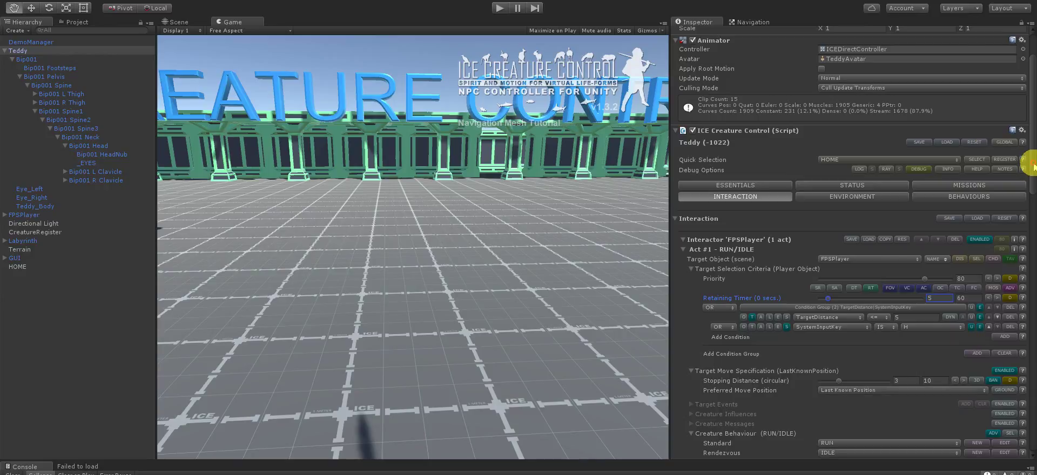
pyautogui.scroll(3, 1033, 168)
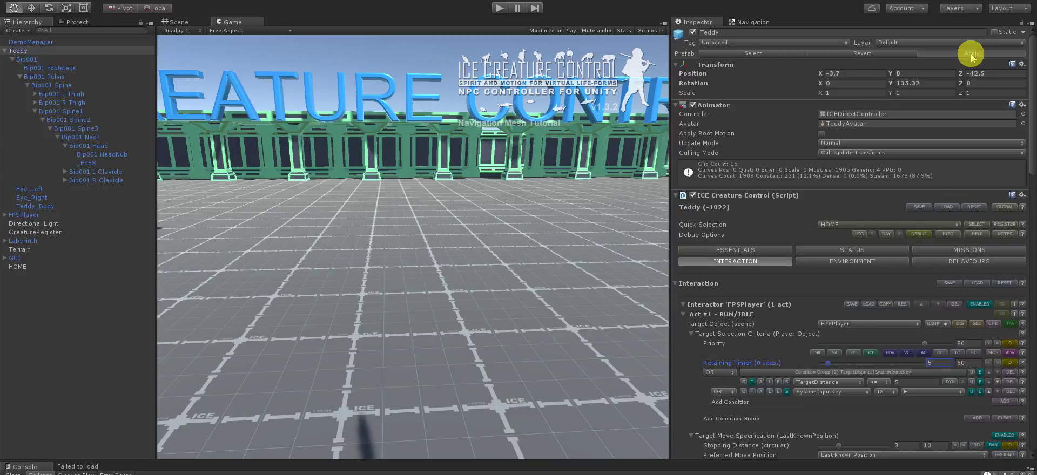
pyautogui.click(971, 53)
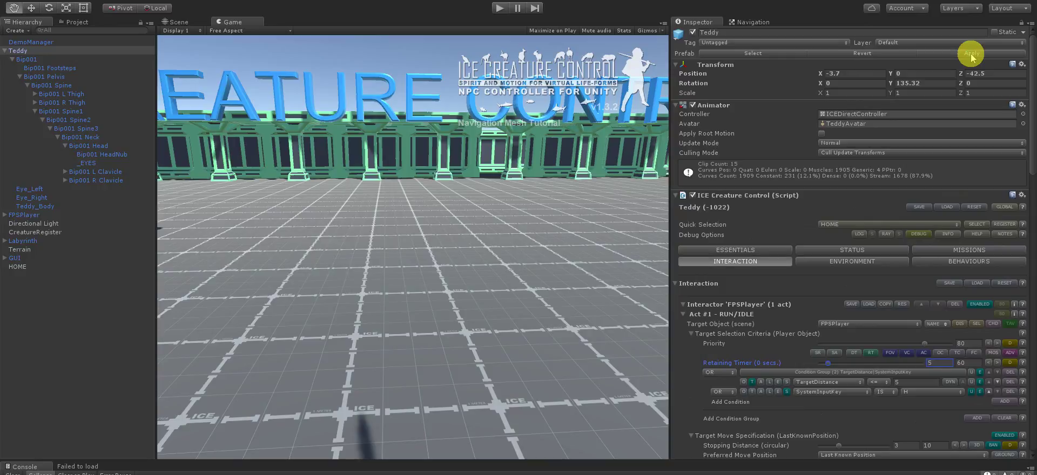
# Run the scene to test Teddy's pursuit of the player, check both positions from above in the Scene view, and end the run.
pyautogui.click(497, 8)
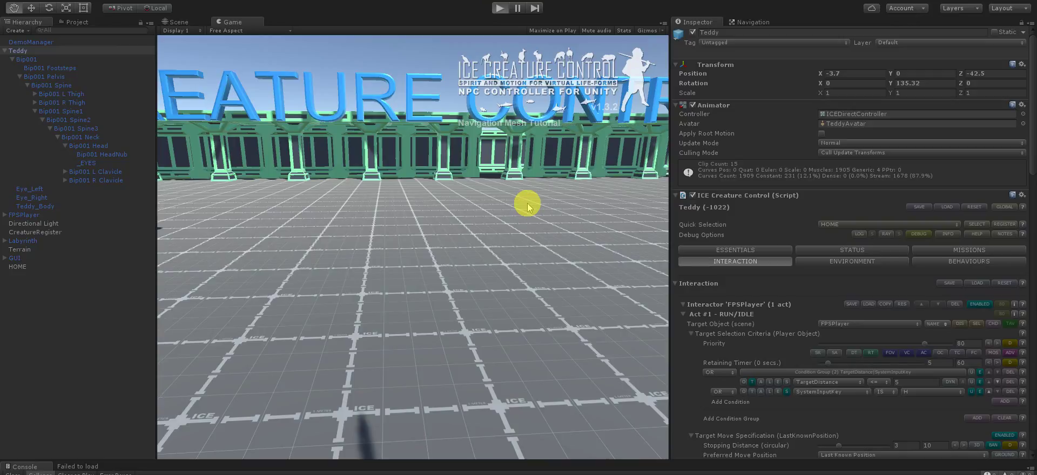
pyautogui.hotkey('ctrl', 'p')
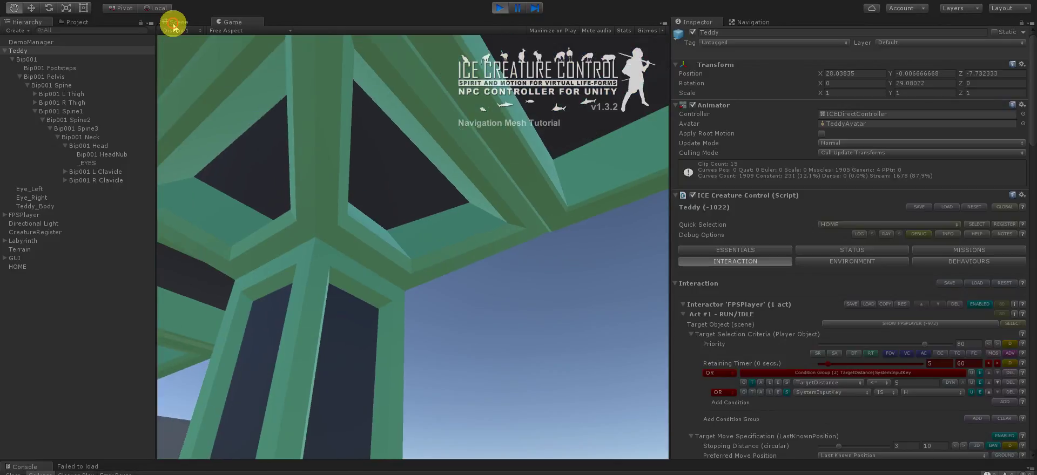
pyautogui.click(173, 23)
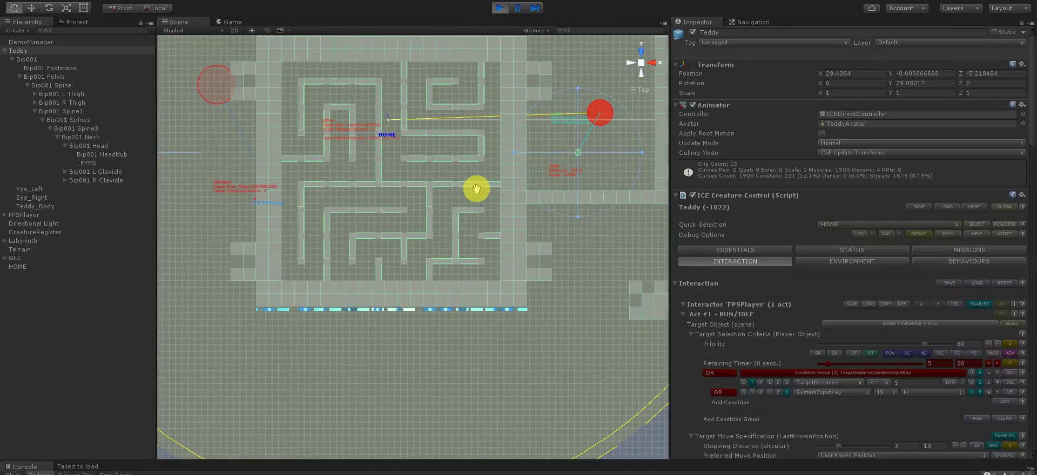
pyautogui.scroll(-2, 476, 189)
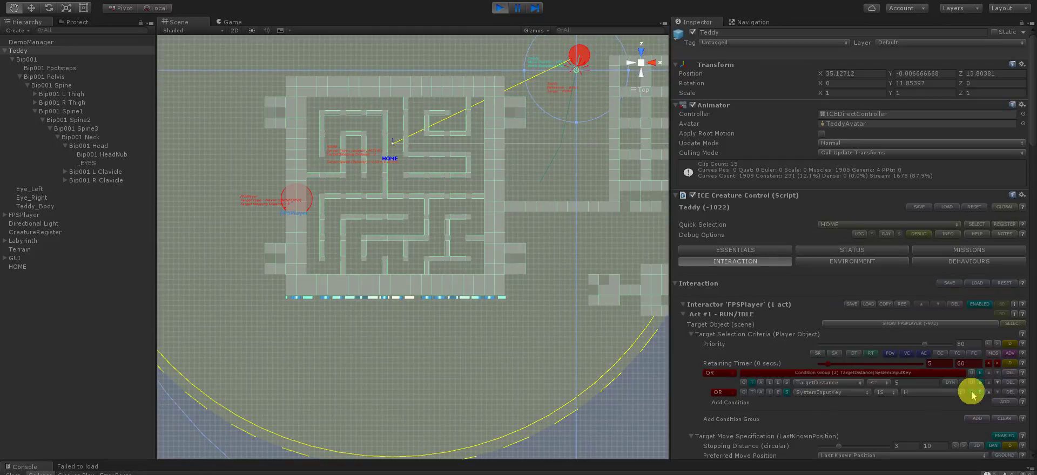
pyautogui.click(238, 22)
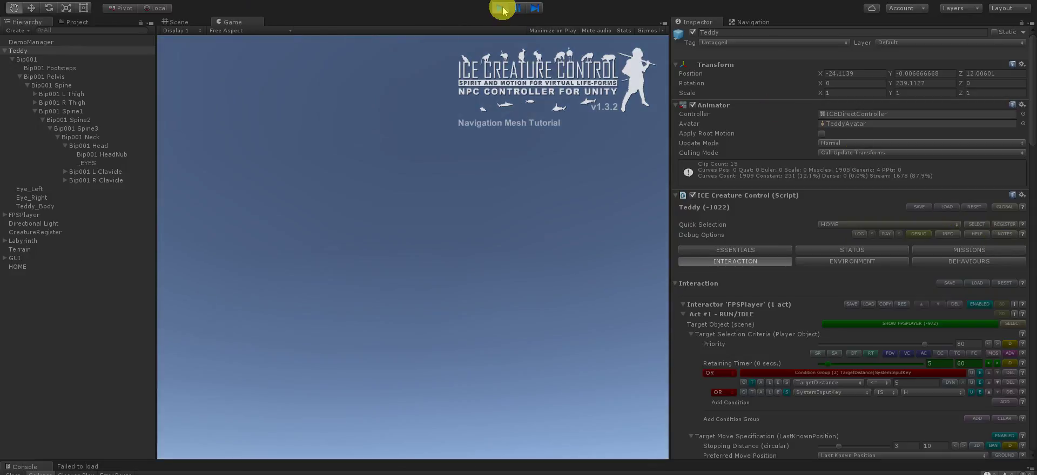
pyautogui.click(502, 8)
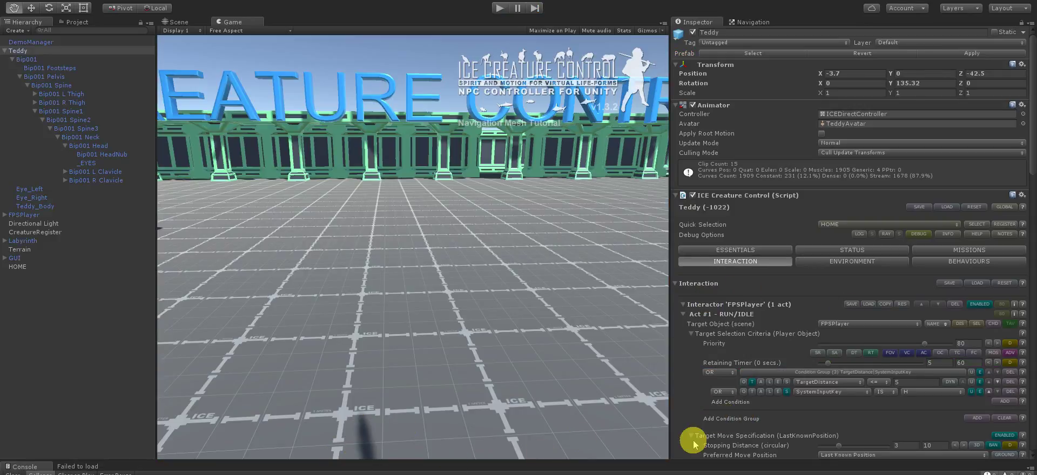
pyautogui.scroll(-3, 798, 332)
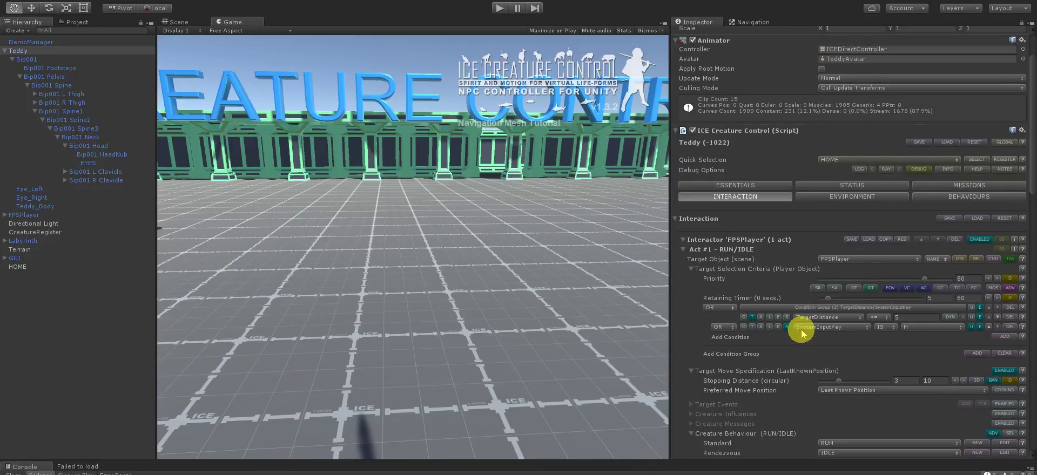